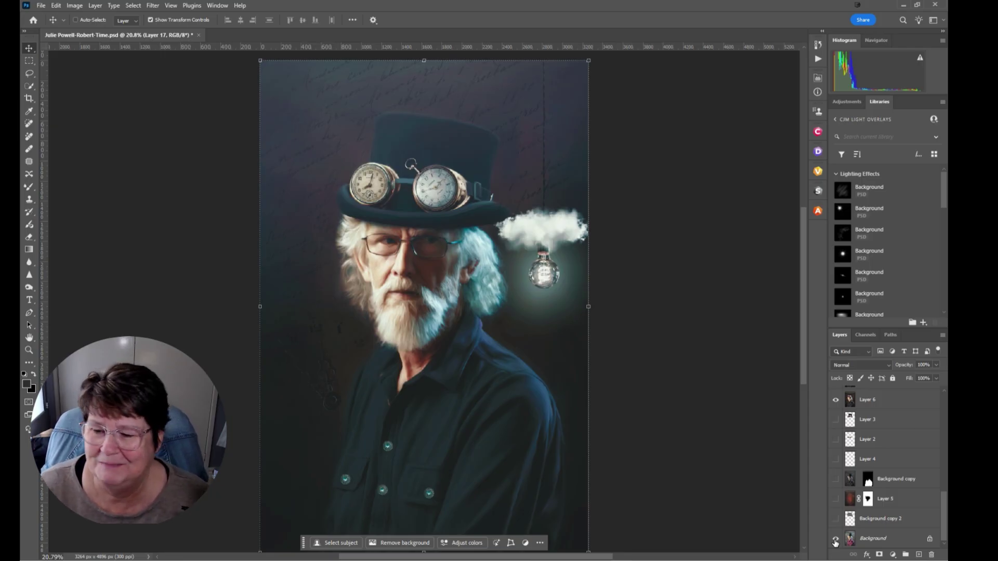
Compare the finished composite with the original photo by showing only the Background layer and restoring the other layers
{"action": "left_click", "coordinate": [835, 540], "text": "alt"}
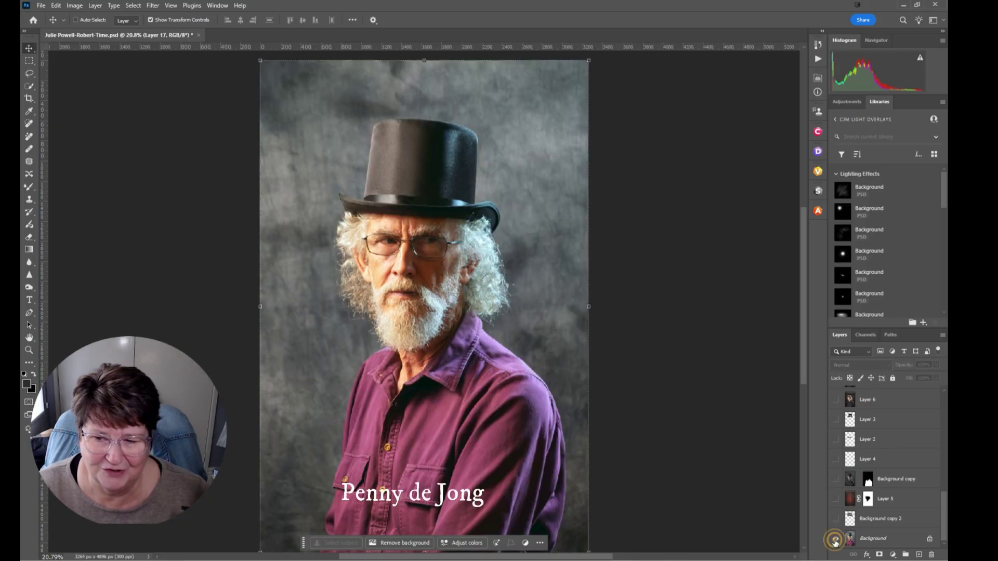
{"action": "left_click", "coordinate": [835, 540], "text": "alt"}
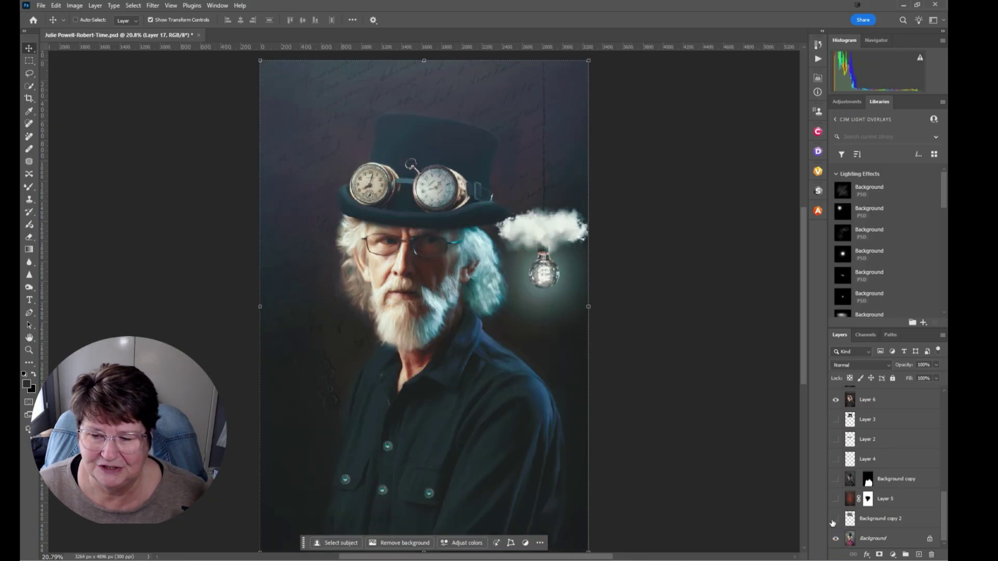
Make the hidden layers visible: Background copy 2, Layer 5, Background copy, Layer 4, Layer 2 and Layer 3
{"action": "left_click", "coordinate": [835, 519]}
{"action": "left_click", "coordinate": [835, 499]}
{"action": "left_click", "coordinate": [836, 479]}
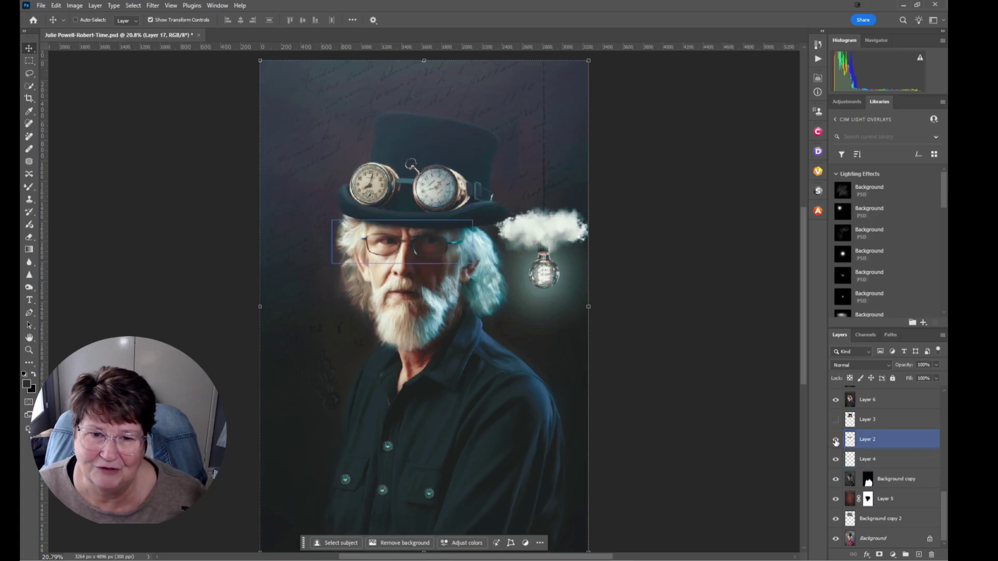
{"action": "left_click", "coordinate": [835, 420]}
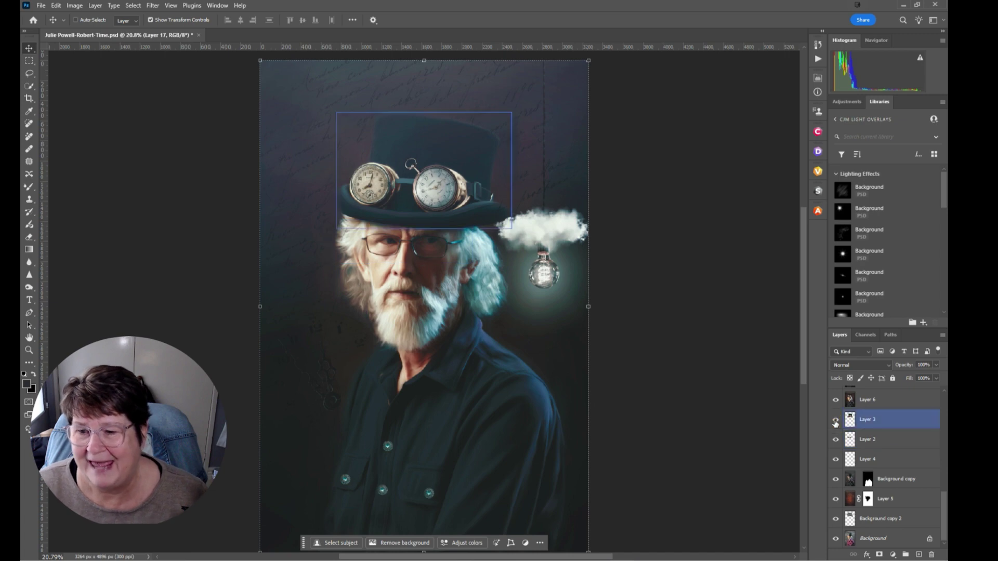
Review the layer stack from Layer 3 up through the Hue/Saturation adjustments to the Iris by Fine Art Actions group
{"action": "scroll", "coordinate": [835, 423], "scroll_direction": "up", "scroll_amount": 2}
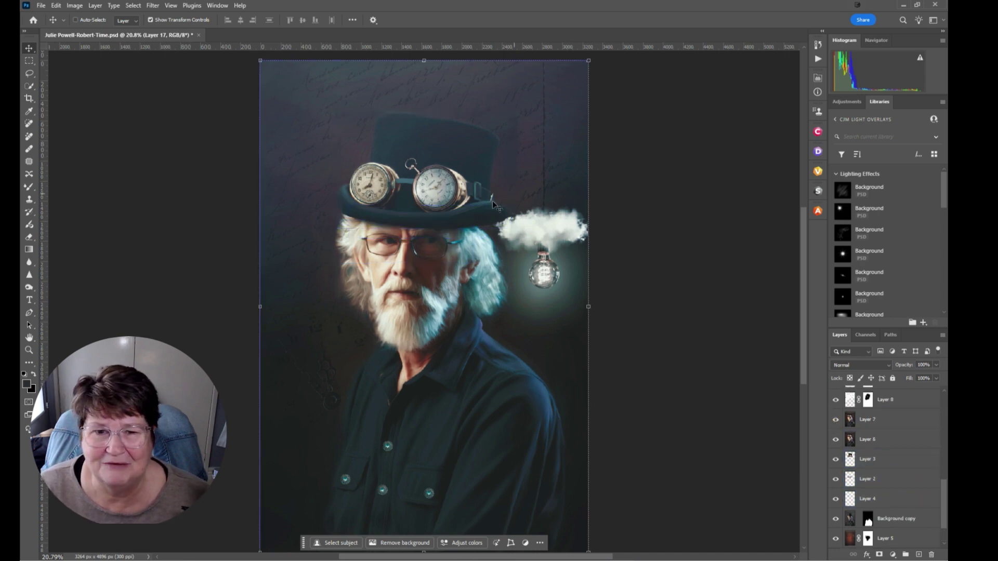
{"action": "scroll", "coordinate": [915, 442], "scroll_direction": "up", "scroll_amount": 1}
{"action": "left_click", "coordinate": [916, 462]}
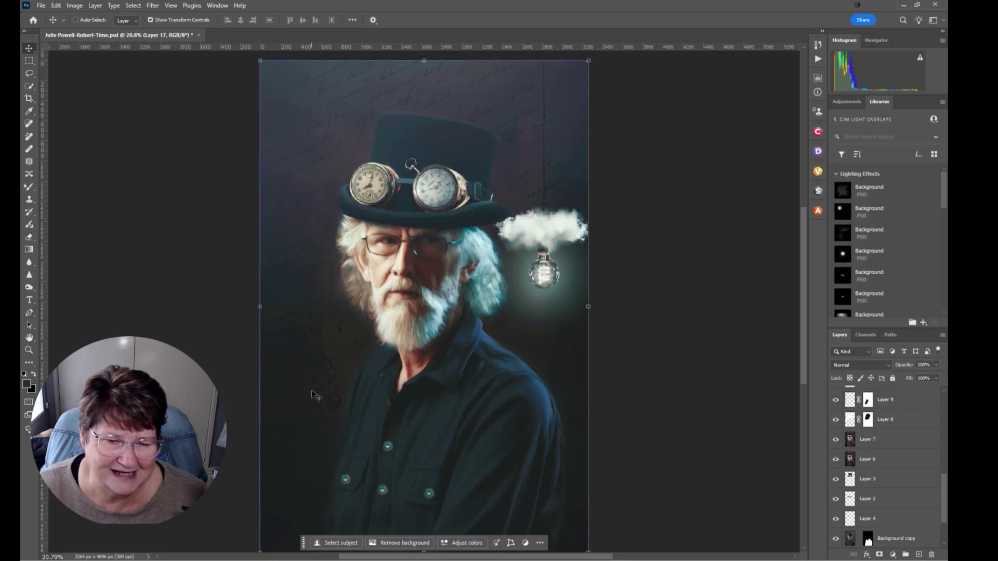
{"action": "scroll", "coordinate": [889, 468], "scroll_direction": "up", "scroll_amount": 2}
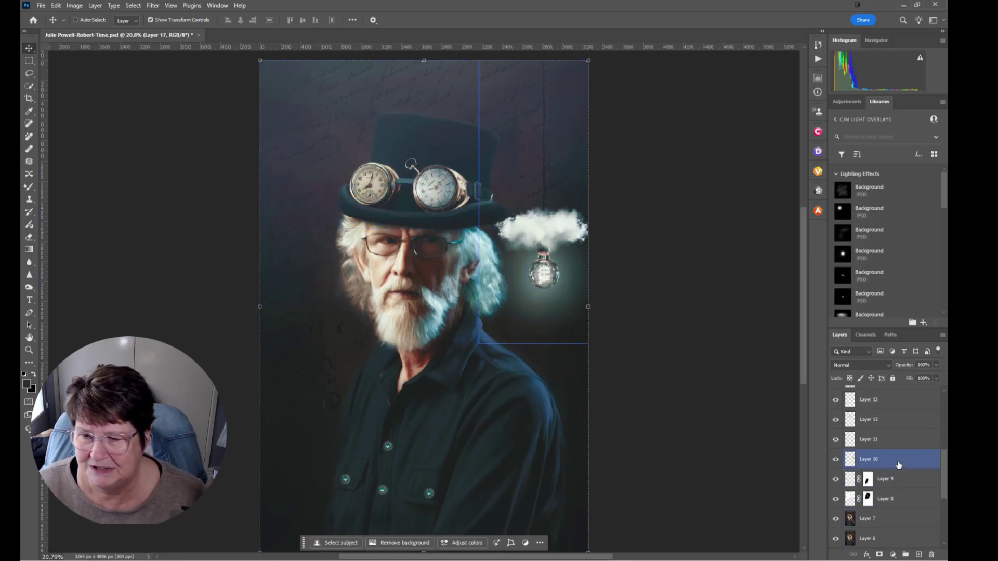
{"action": "key", "text": "alt+bracketright"}
{"action": "key", "text": "alt+bracketright"}
{"action": "key", "text": "alt+bracketright"}
{"action": "key", "text": "alt+bracketright"}
{"action": "key", "text": "alt+bracketright"}
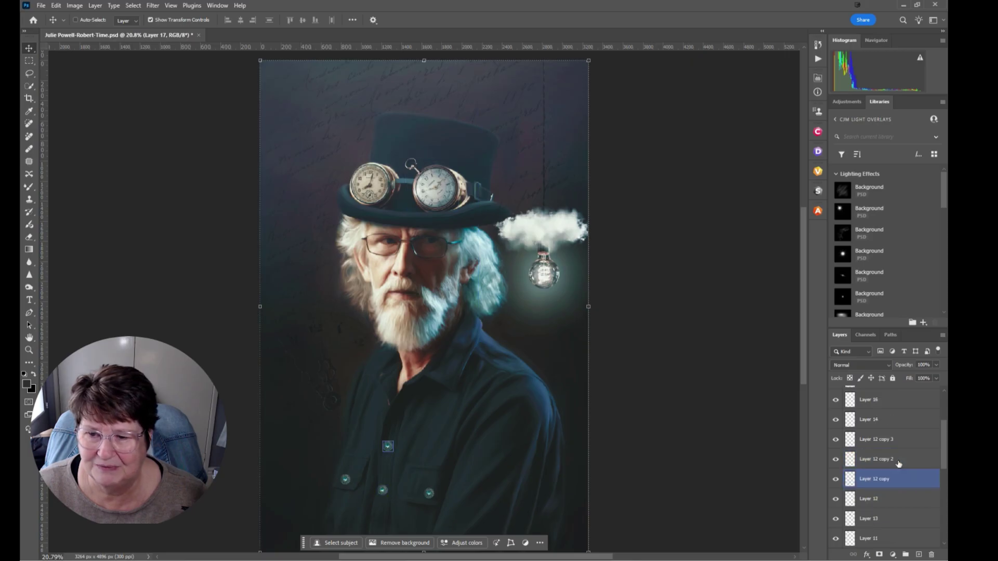
{"action": "key", "text": "alt+bracketright"}
{"action": "key", "text": "alt+bracketright"}
{"action": "key", "text": "alt+bracketright"}
{"action": "key", "text": "alt+bracketright"}
{"action": "key", "text": "alt+bracketright"}
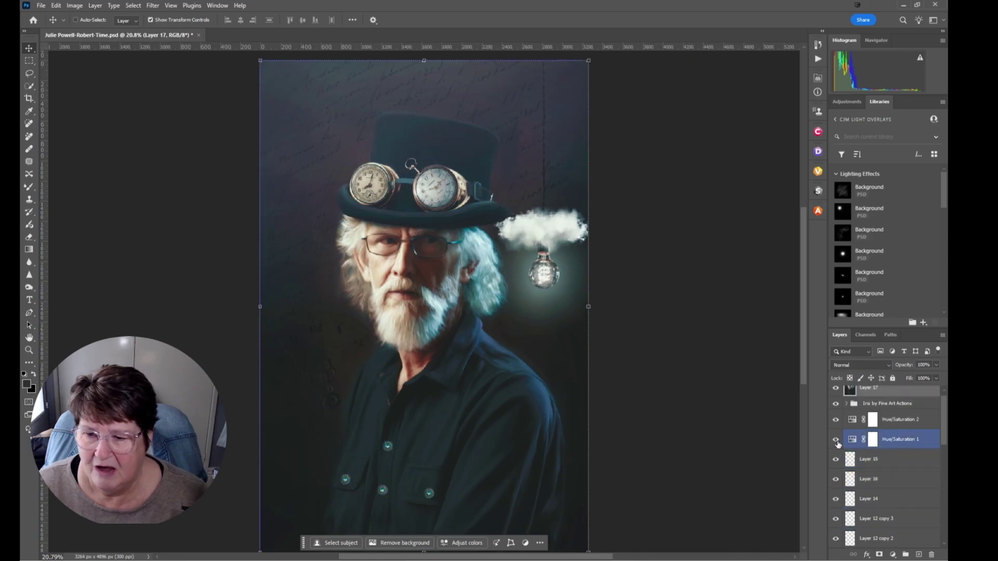
{"action": "scroll", "coordinate": [905, 449], "scroll_direction": "up", "scroll_amount": 1}
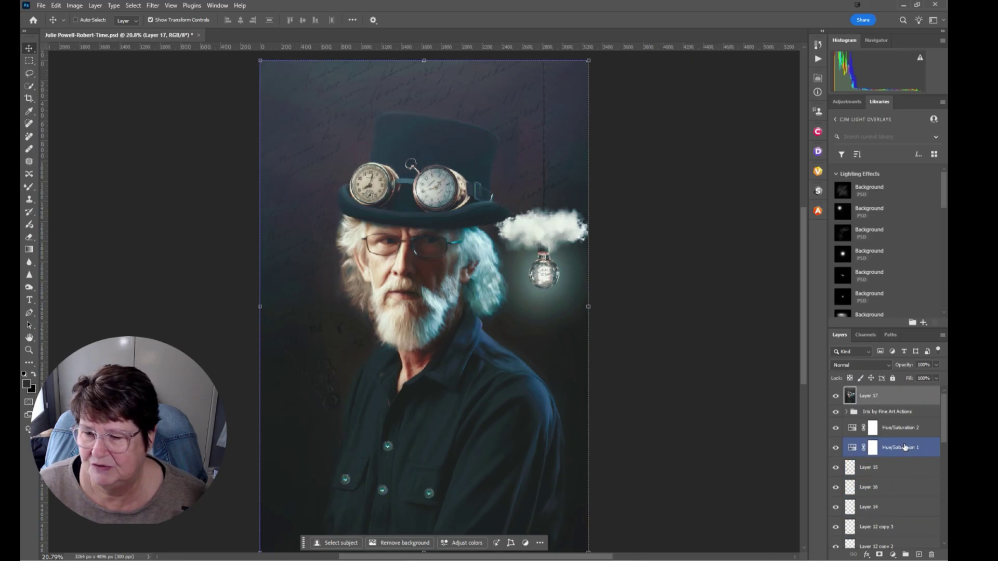
{"action": "key", "text": "alt+bracketright"}
{"action": "key", "text": "alt+bracketright"}
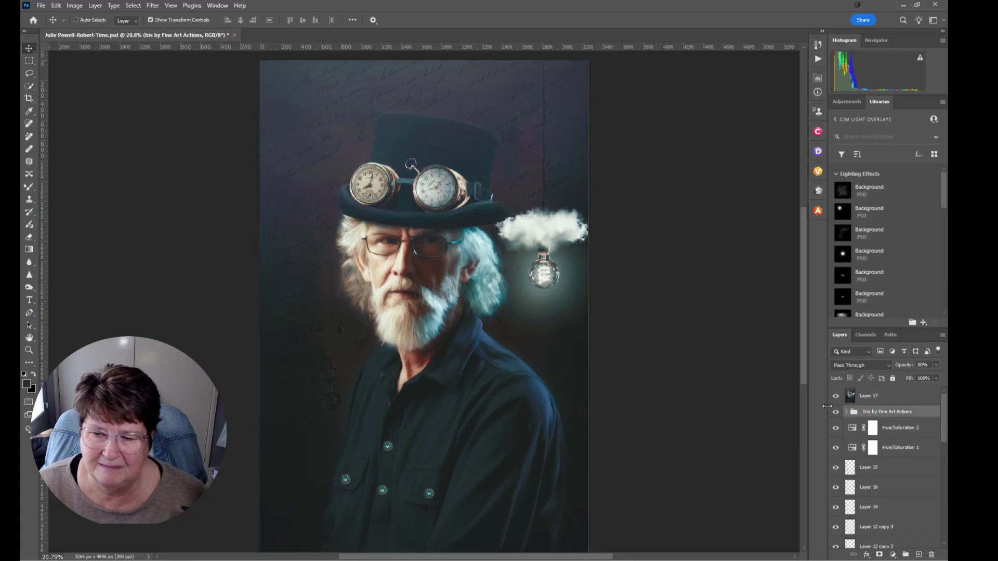
Hide Layer 17 and toggle the Iris by Fine Art Actions group to compare the grading, restoring visibility at the end
{"action": "left_click_drag", "start_coordinate": [835, 396], "coordinate": [835, 414]}
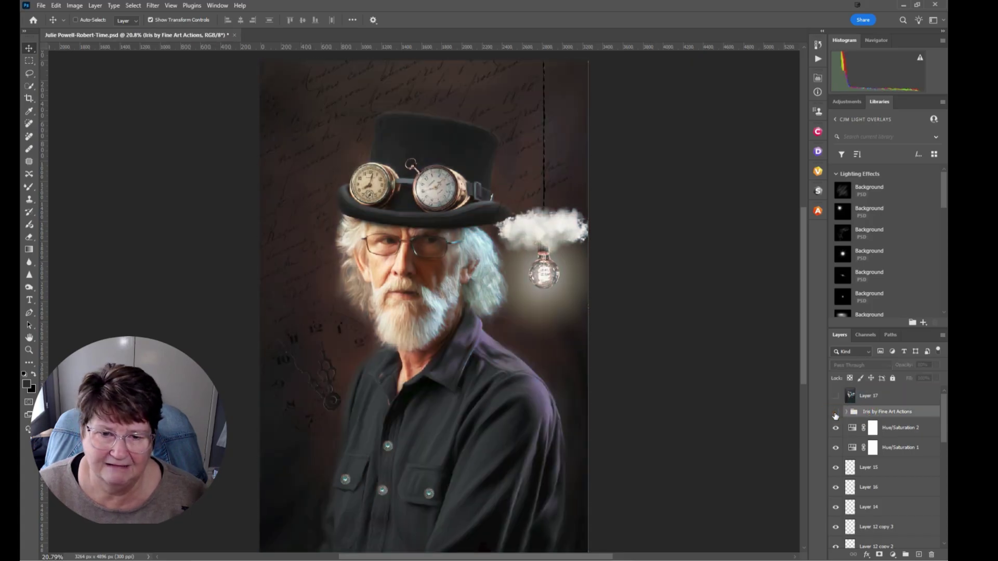
{"action": "left_click", "coordinate": [835, 412]}
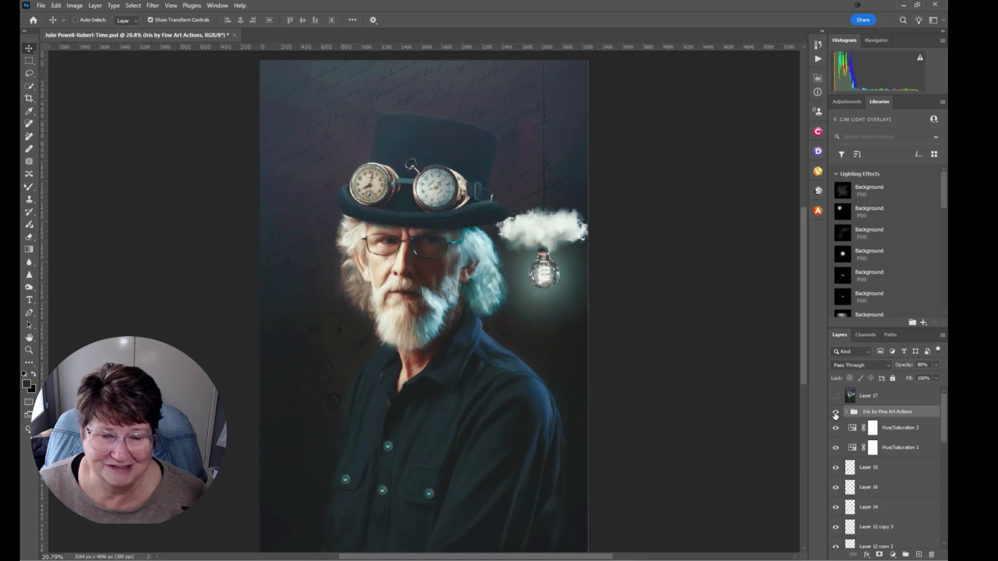
{"action": "left_click", "coordinate": [835, 413]}
{"action": "left_click", "coordinate": [836, 414]}
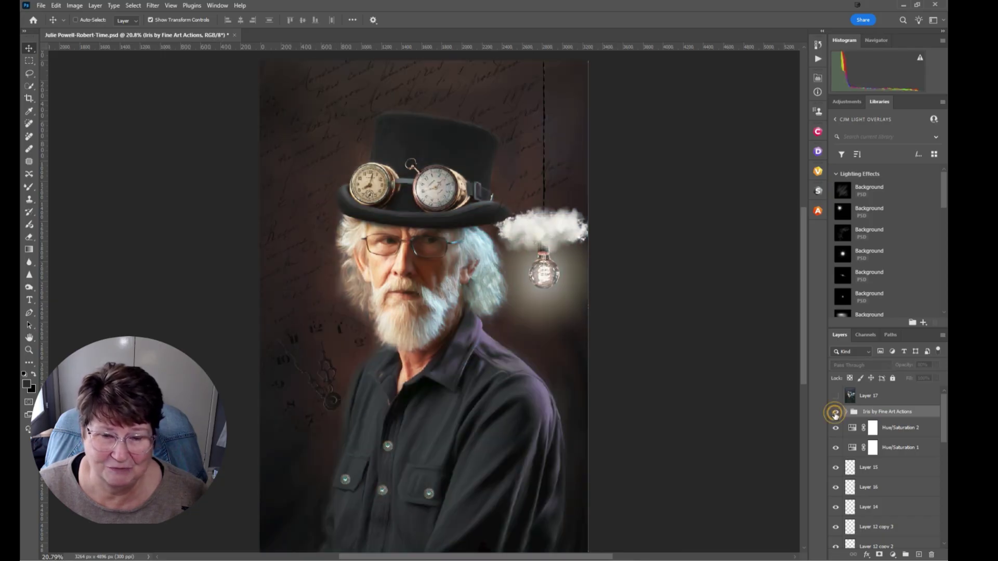
{"action": "left_click", "coordinate": [835, 396]}
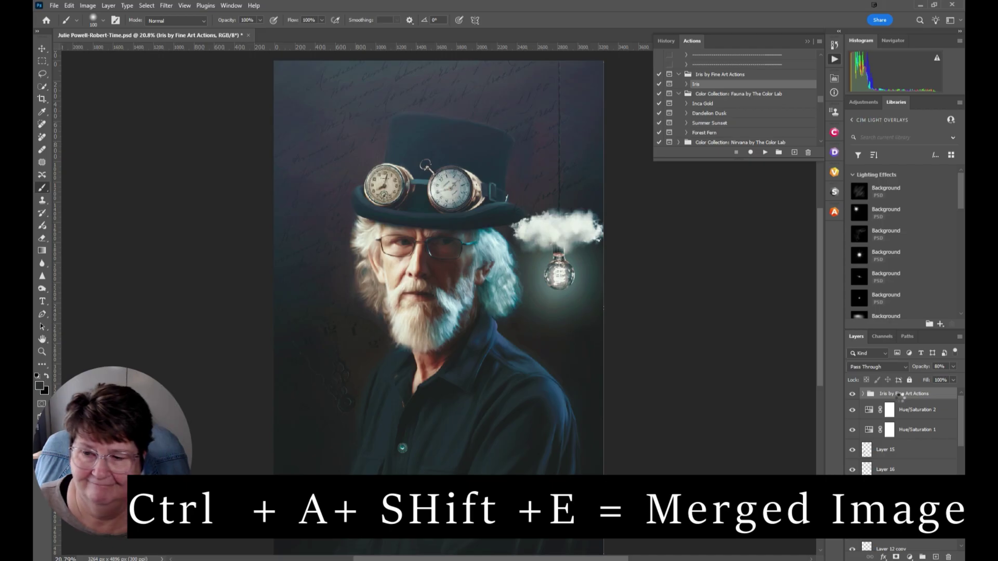
Stamp all visible layers into a new merged layer above the Iris by Fine Art Actions group
{"action": "key", "text": "ctrl+shift+alt+e"}
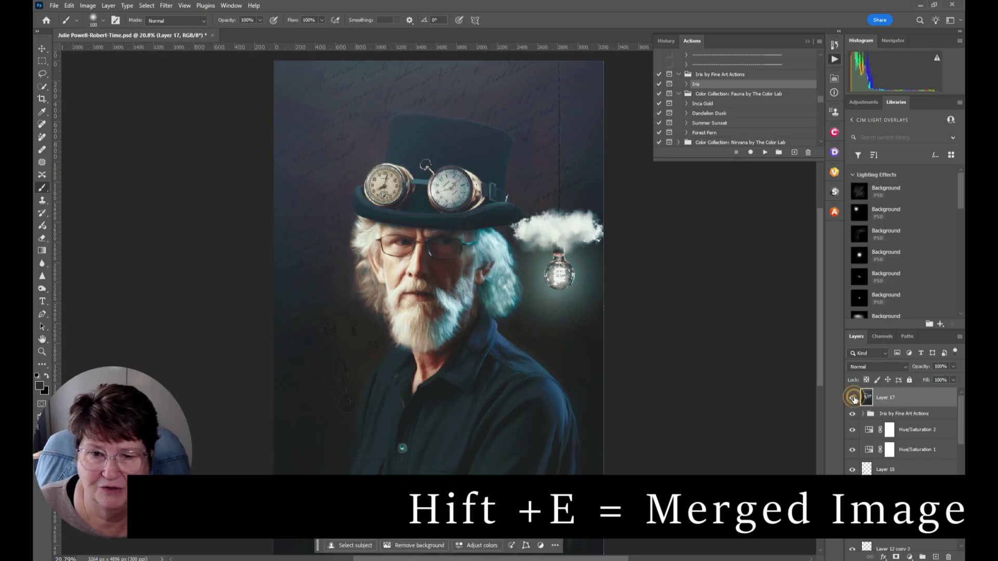
{"action": "left_click", "coordinate": [853, 398]}
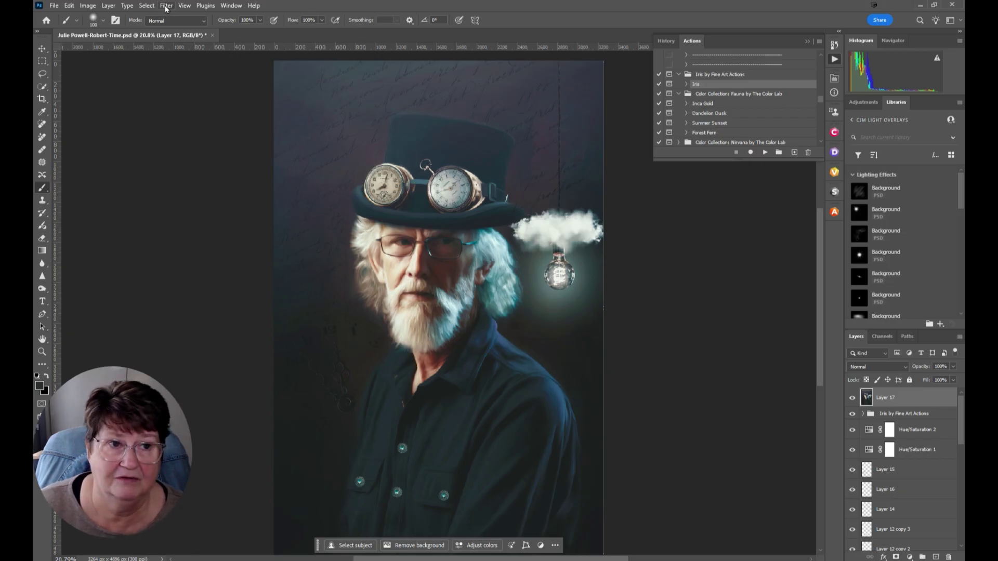
Launch Nik 8 Analog Efex for the merged layer
{"action": "left_click", "coordinate": [167, 6]}
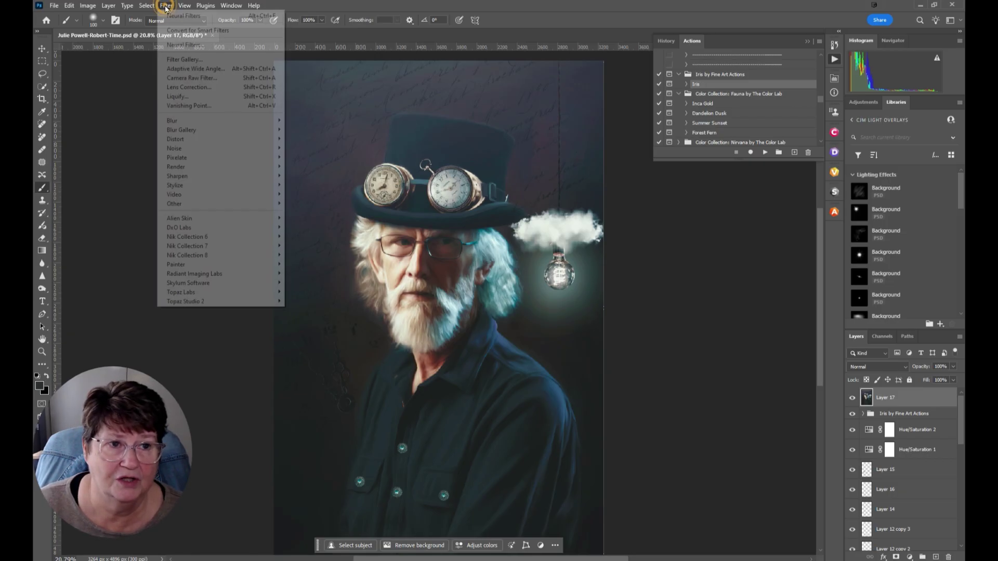
{"action": "mouse_move", "coordinate": [195, 258]}
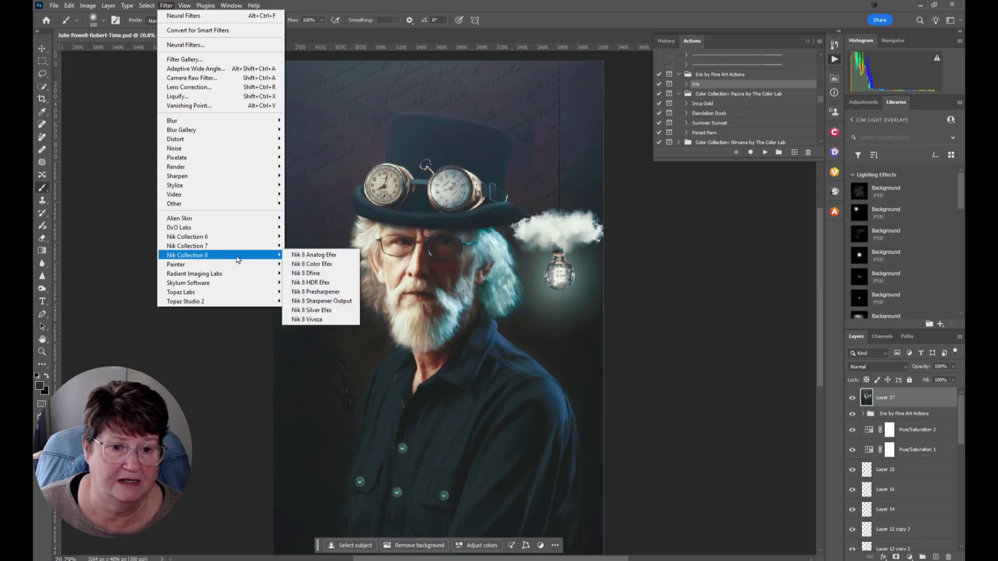
{"action": "left_click", "coordinate": [807, 42]}
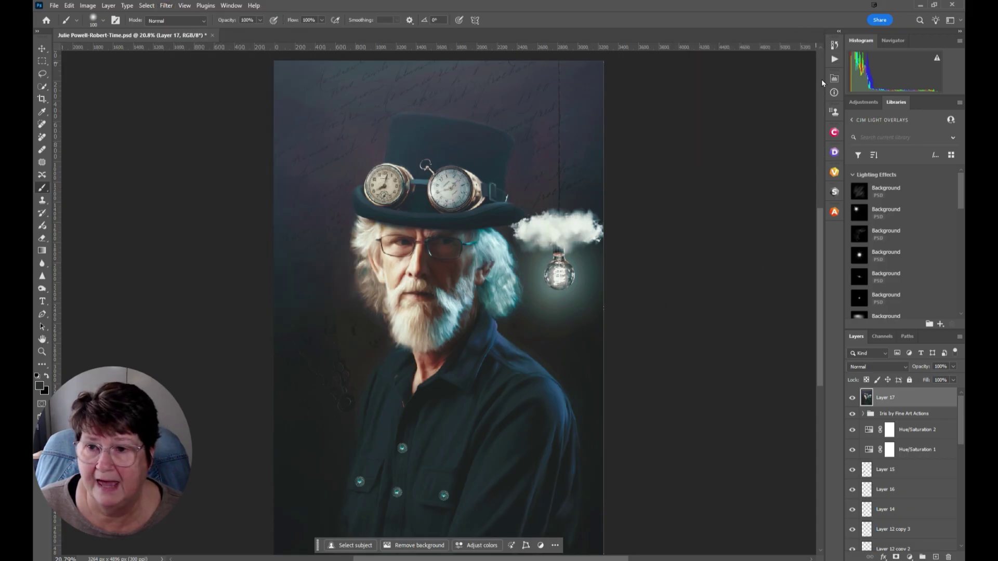
{"action": "left_click", "coordinate": [834, 213]}
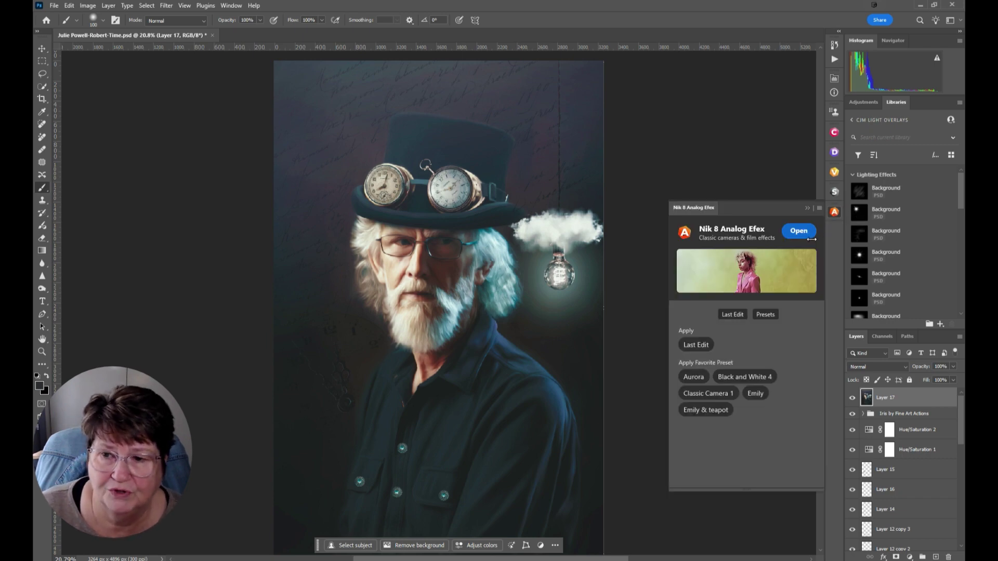
{"action": "left_click", "coordinate": [805, 236]}
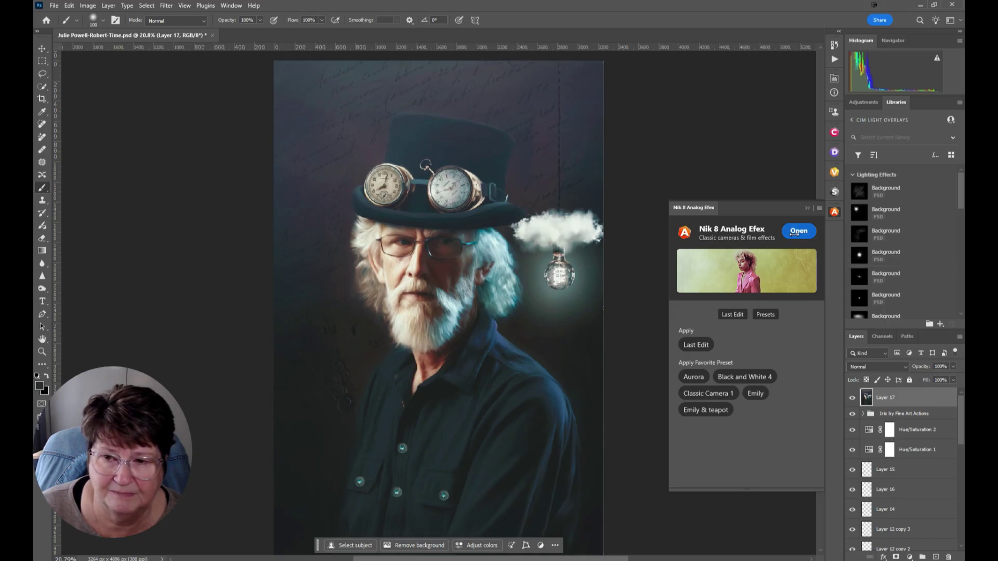
{"action": "left_click", "coordinate": [797, 232]}
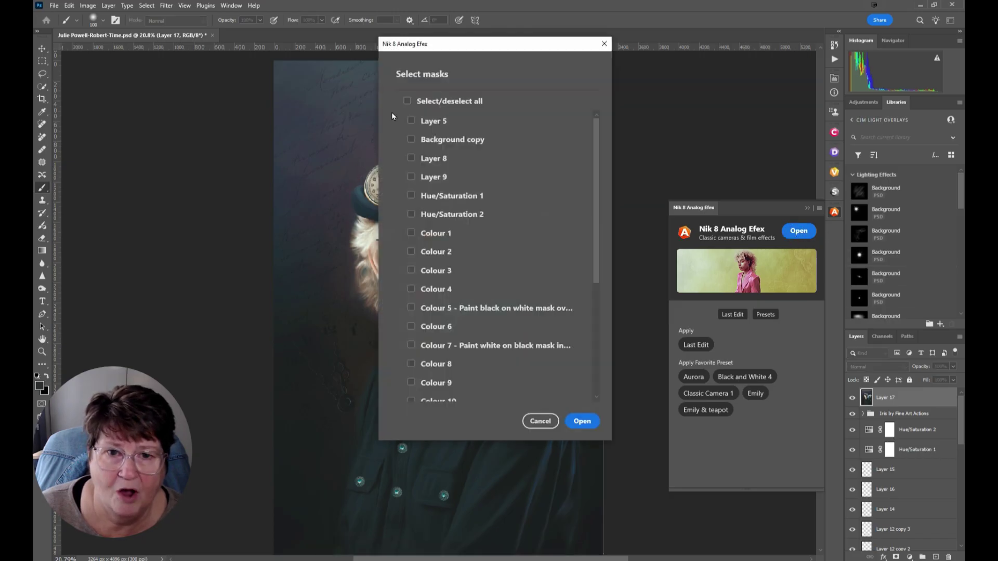
Look through the available layer masks and continue into Analog Efex with none of them selected
{"action": "scroll", "coordinate": [445, 389], "scroll_direction": "down", "scroll_amount": 3}
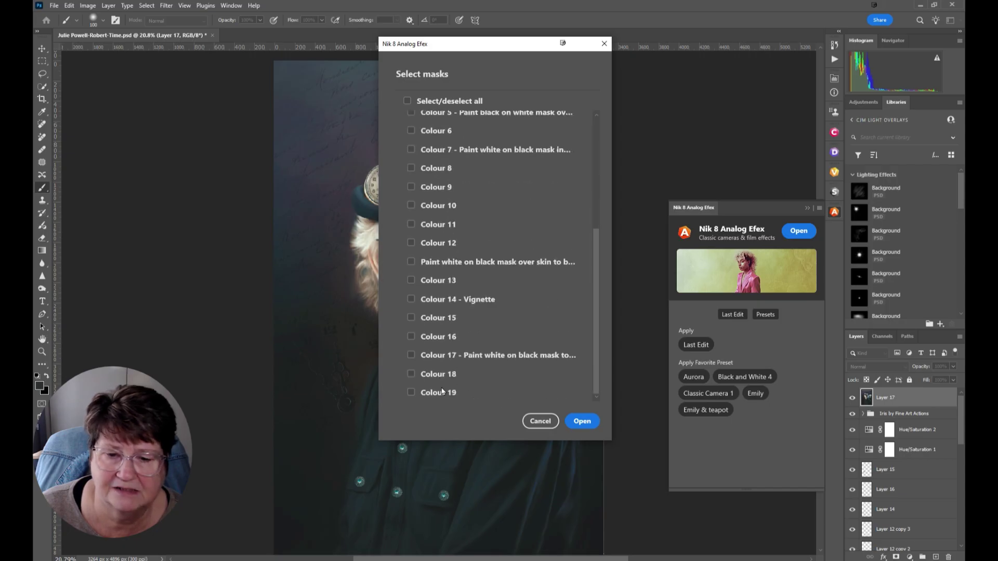
{"action": "scroll", "coordinate": [446, 389], "scroll_direction": "up", "scroll_amount": 3}
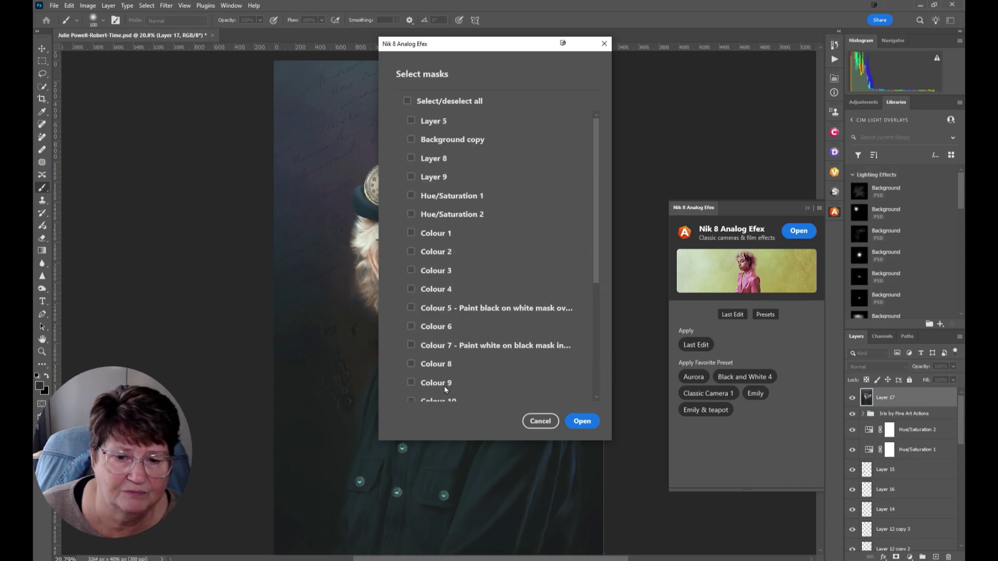
{"action": "scroll", "coordinate": [445, 389], "scroll_direction": "down", "scroll_amount": 4}
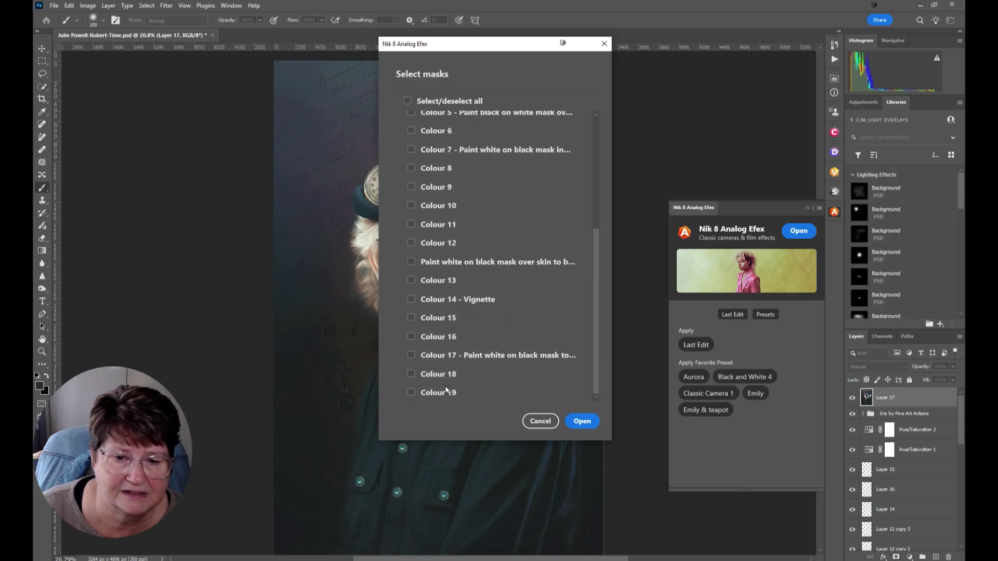
{"action": "left_click", "coordinate": [582, 421]}
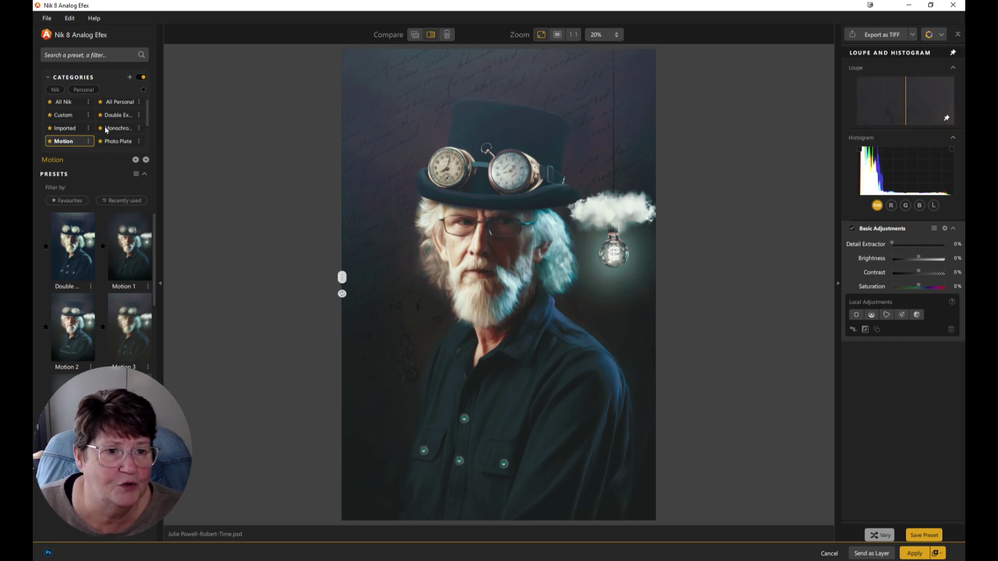
Apply the first preset in the Double Exposure category to the portrait
{"action": "left_click", "coordinate": [115, 115]}
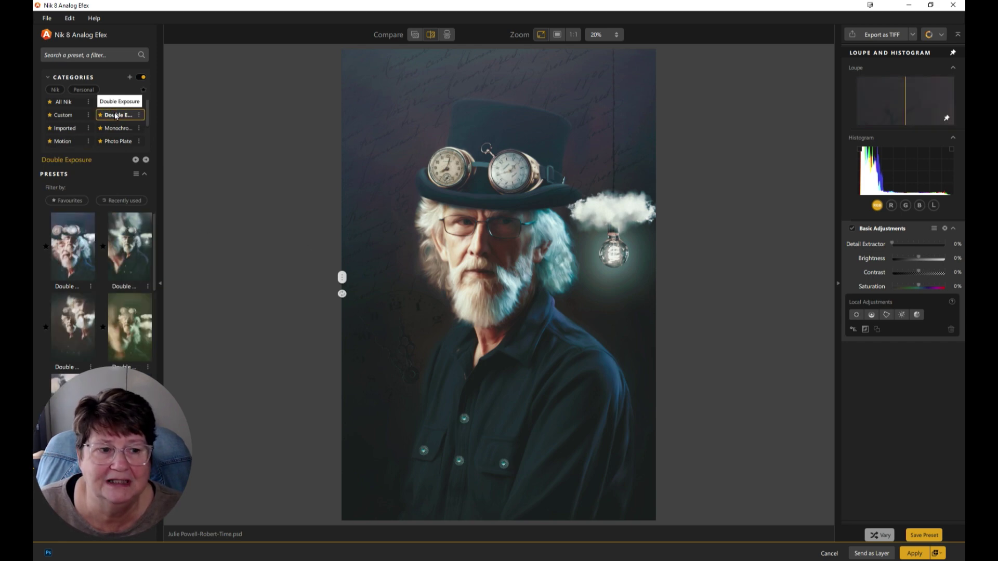
{"action": "left_click", "coordinate": [76, 245]}
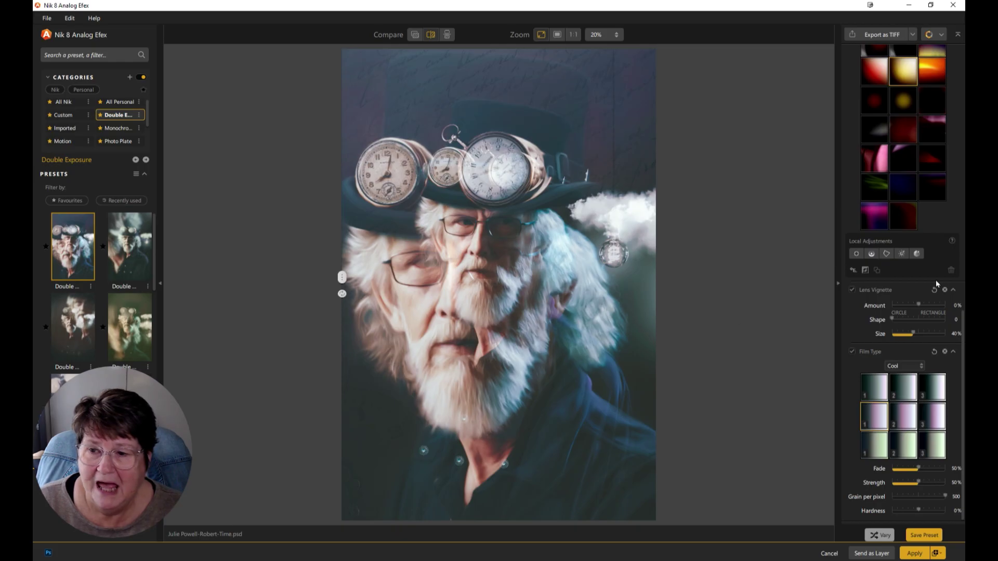
Examine the preset's adjustments and the file chooser for the second Double Exposure image without choosing a file
{"action": "scroll", "coordinate": [937, 284], "scroll_direction": "up", "scroll_amount": 10}
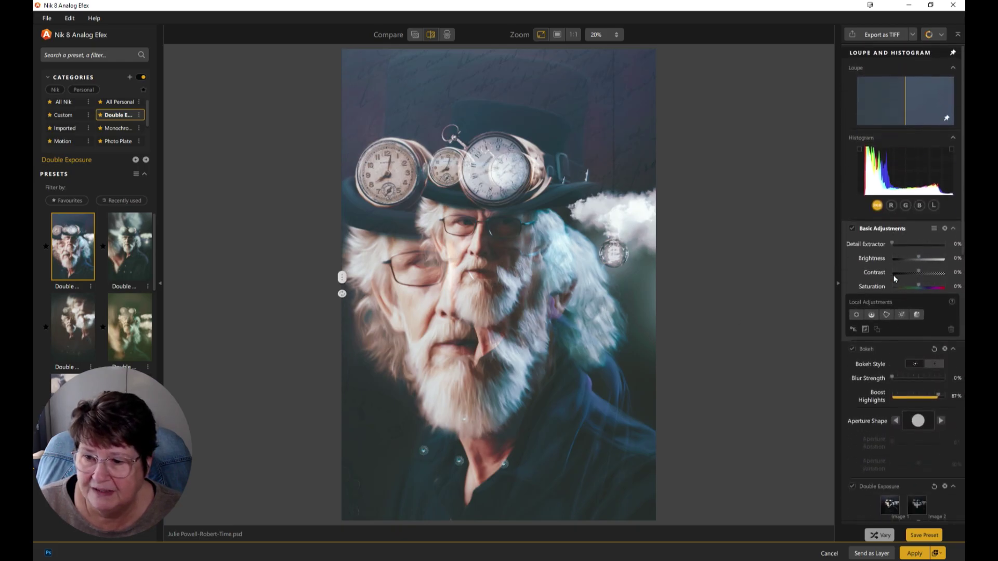
{"action": "scroll", "coordinate": [941, 379], "scroll_direction": "down", "scroll_amount": 1}
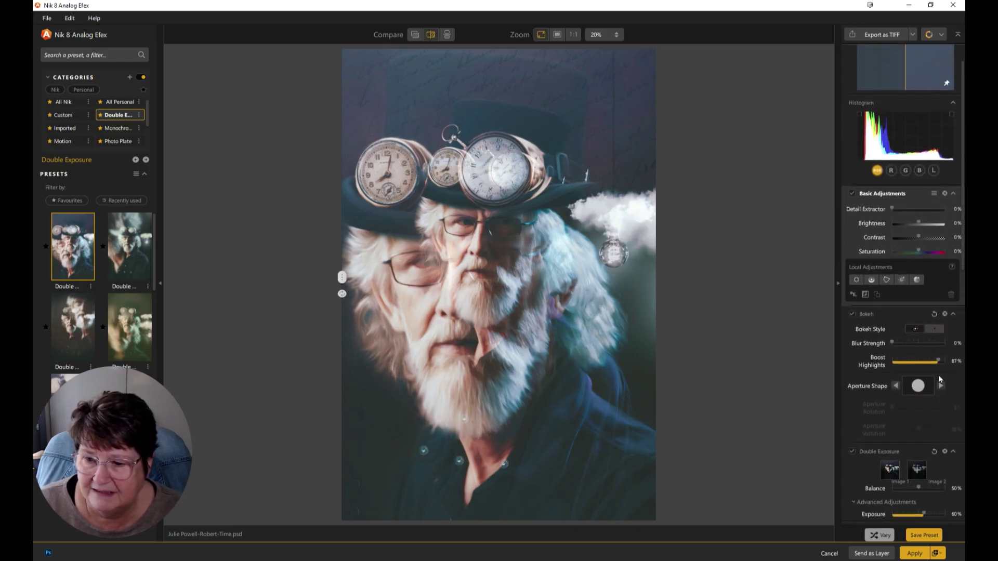
{"action": "left_click", "coordinate": [919, 470]}
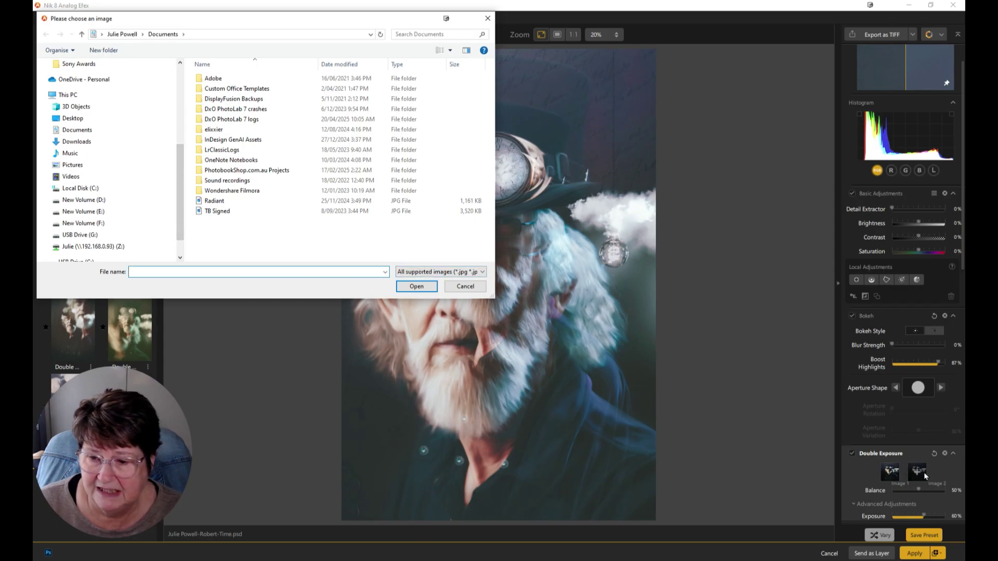
{"action": "left_click", "coordinate": [464, 287]}
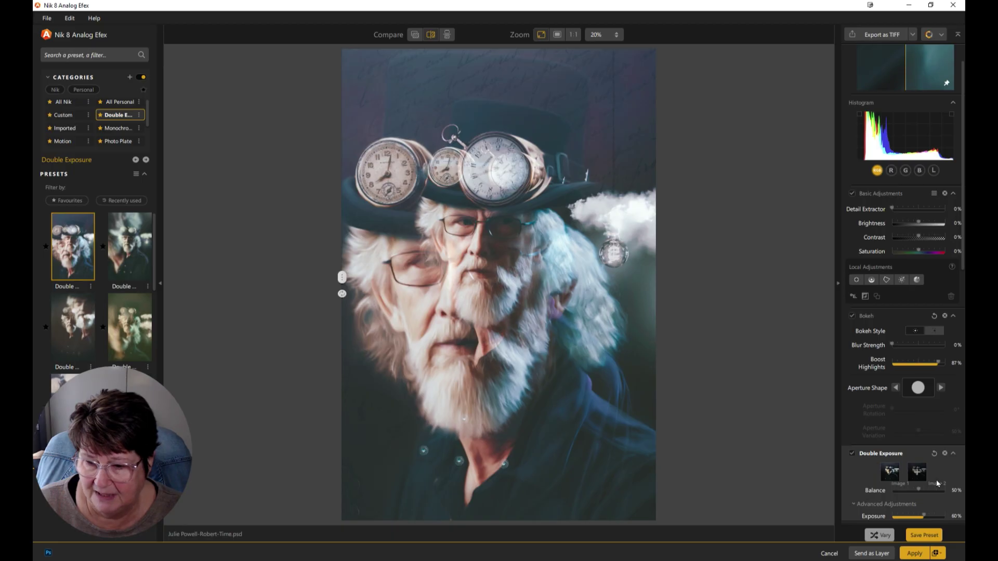
{"action": "left_click", "coordinate": [916, 472]}
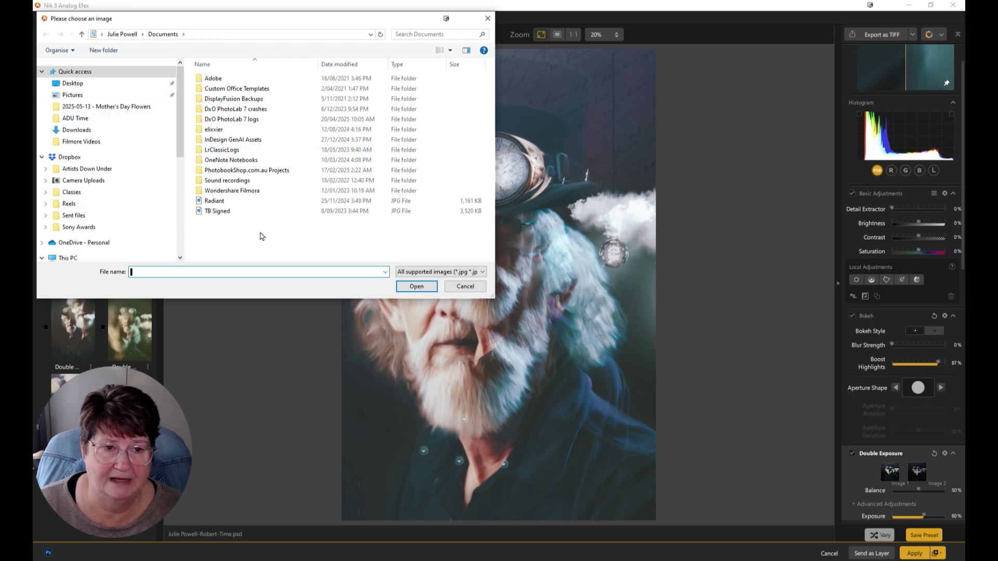
{"action": "left_click", "coordinate": [465, 286]}
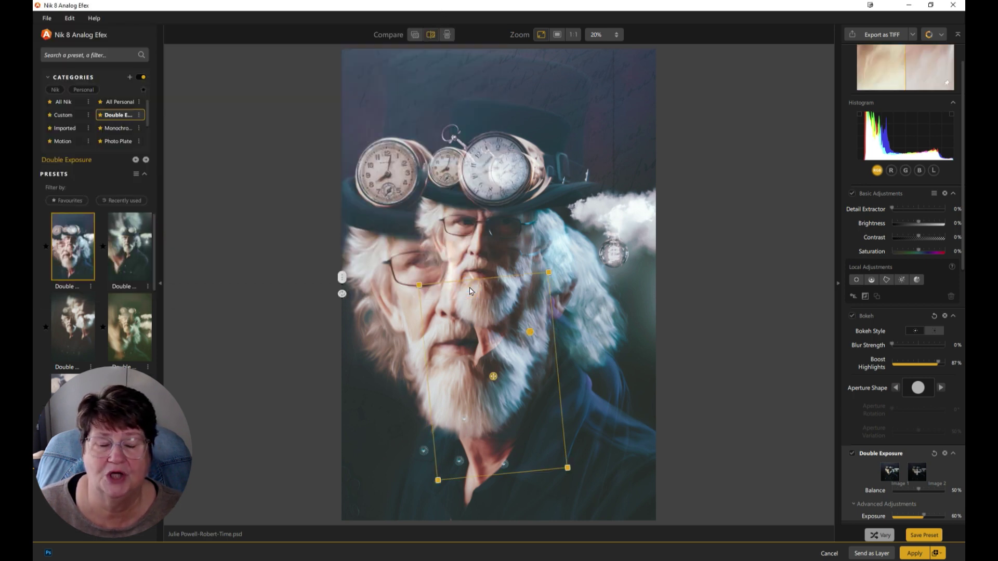
Preview several other Double Exposure presets on the portrait and return to the first one in the category
{"action": "left_click", "coordinate": [139, 260]}
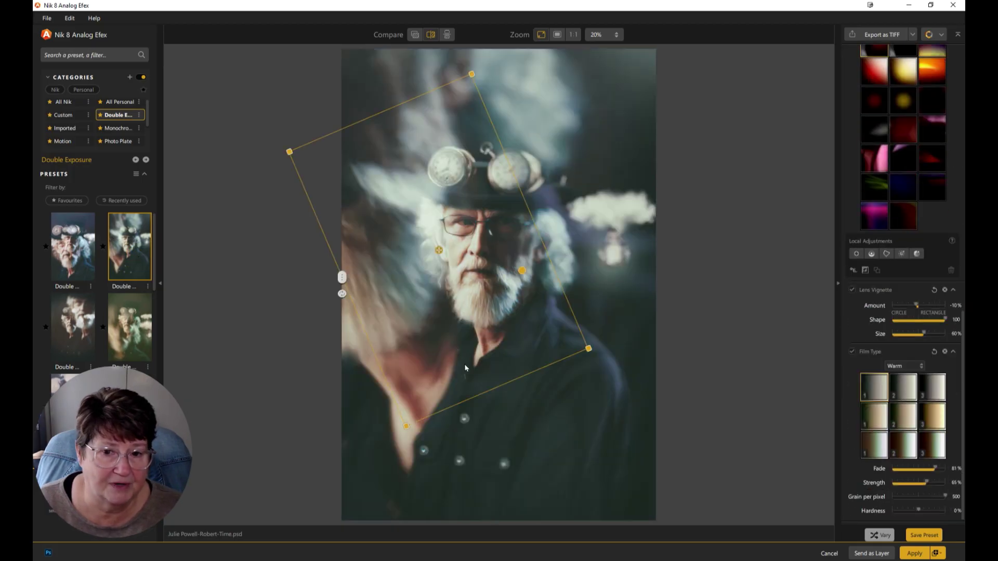
{"action": "left_click", "coordinate": [127, 355]}
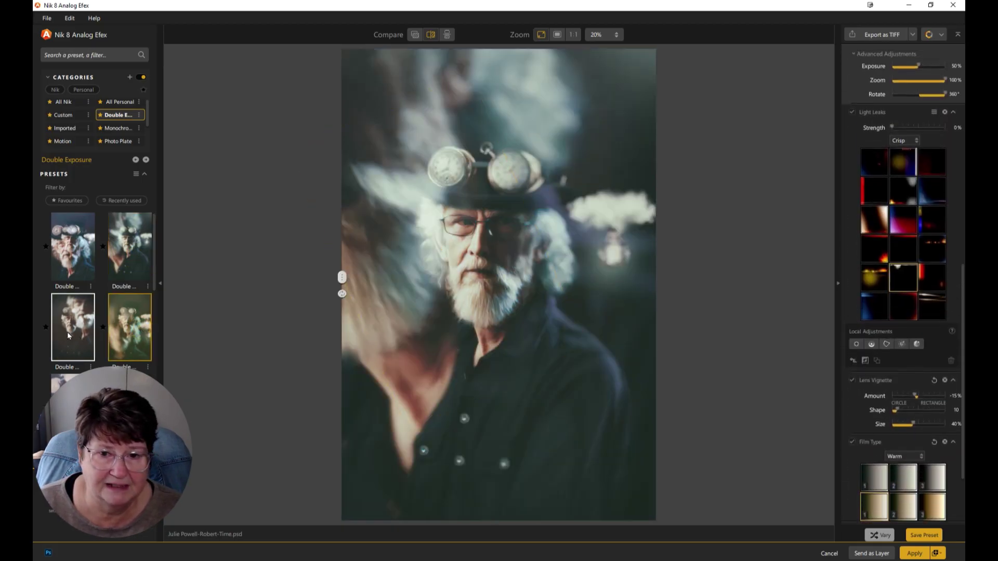
{"action": "left_click", "coordinate": [67, 331]}
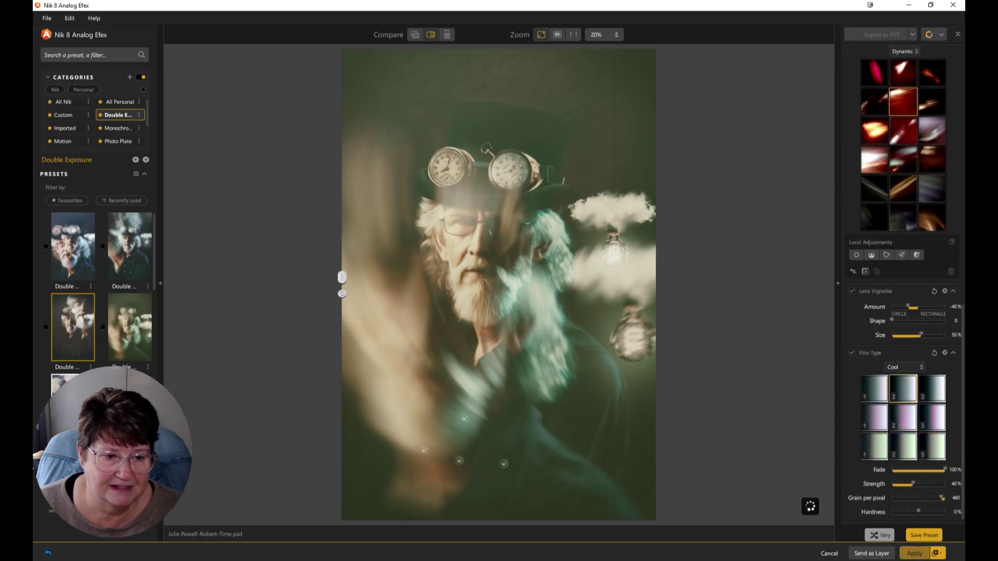
{"action": "scroll", "coordinate": [73, 319], "scroll_direction": "down", "scroll_amount": 1}
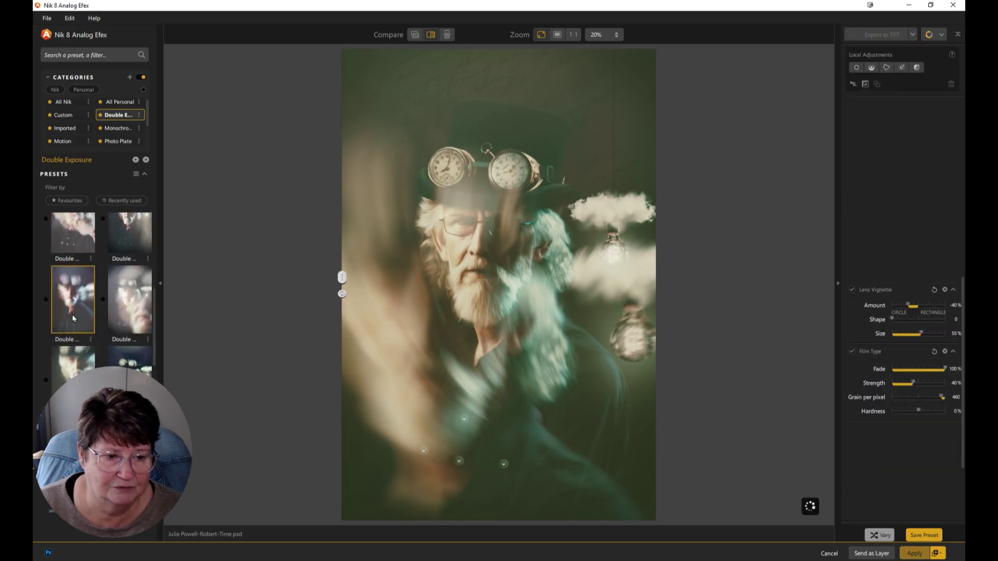
{"action": "left_click", "coordinate": [125, 366]}
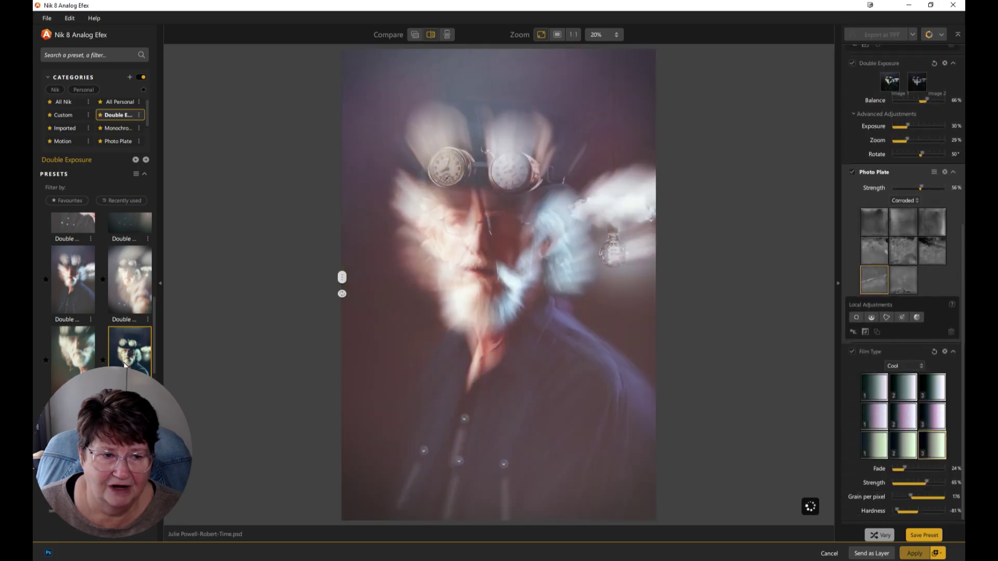
{"action": "scroll", "coordinate": [124, 365], "scroll_direction": "up", "scroll_amount": 1}
{"action": "left_click", "coordinate": [77, 256]}
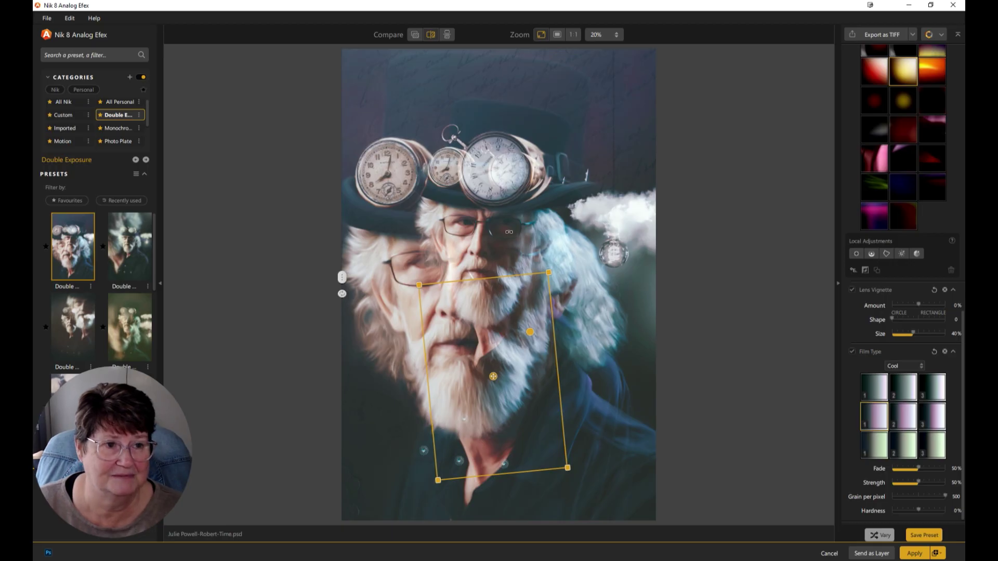
Apply the Motion 1 preset from the Motion category and reduce its Zoom Strength to 65%
{"action": "left_click", "coordinate": [68, 143]}
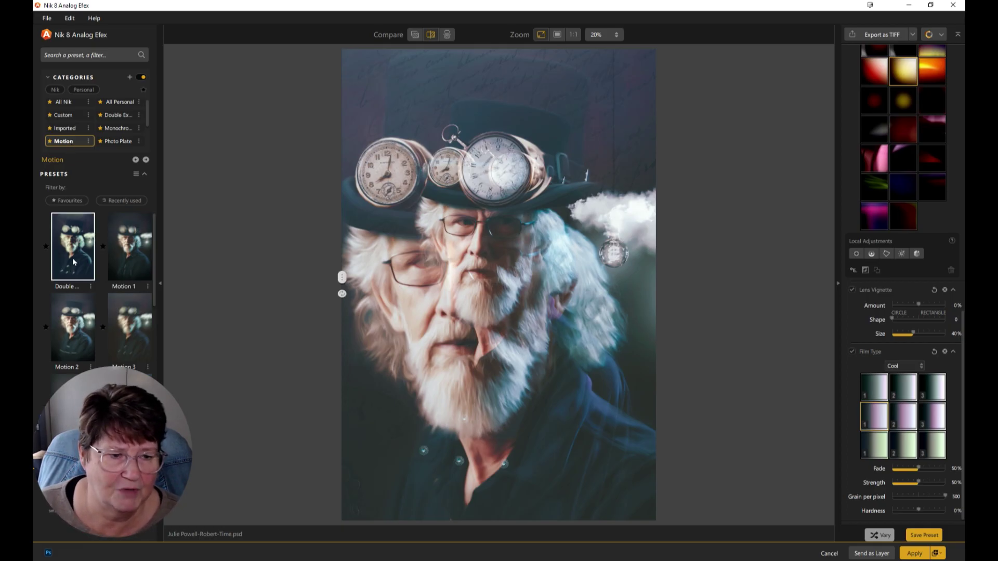
{"action": "left_click", "coordinate": [127, 264]}
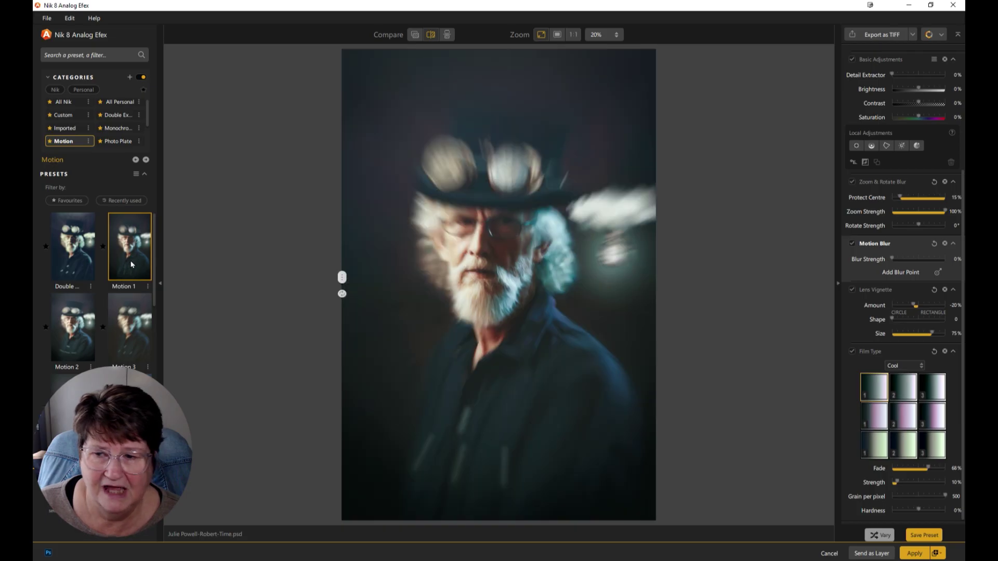
{"action": "mouse_move", "coordinate": [671, 254]}
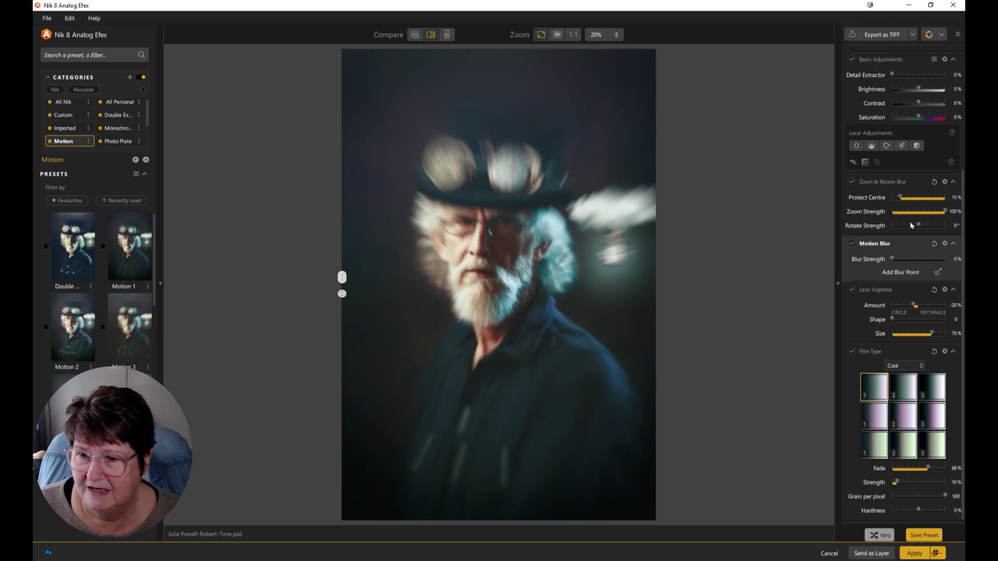
{"action": "left_click_drag", "start_coordinate": [945, 212], "coordinate": [926, 212]}
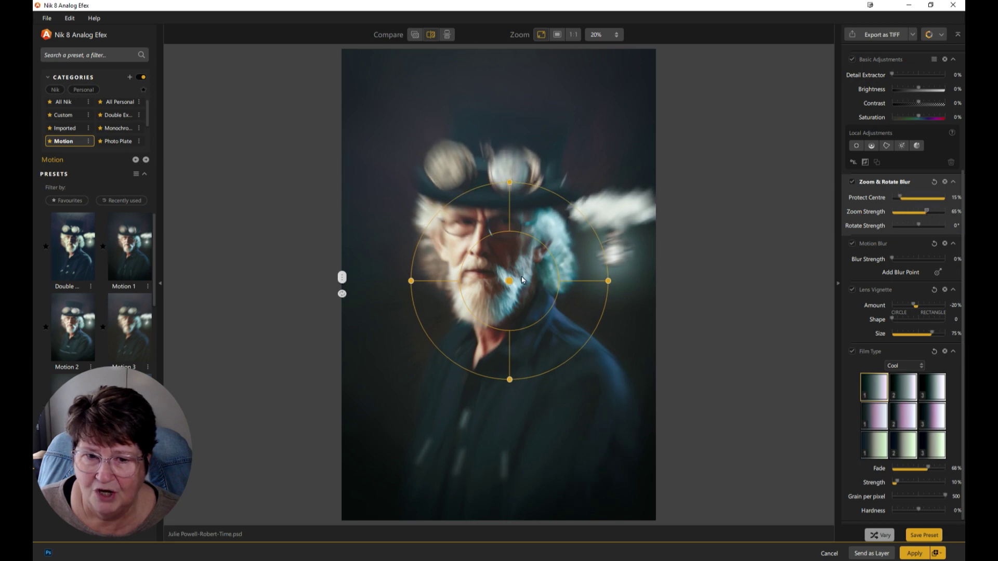
Centre the Zoom & Rotate Blur on the man's face with Protect Centre 28%, Zoom Strength 84% and Rotate Strength 114°
{"action": "left_click_drag", "start_coordinate": [509, 281], "coordinate": [488, 226]}
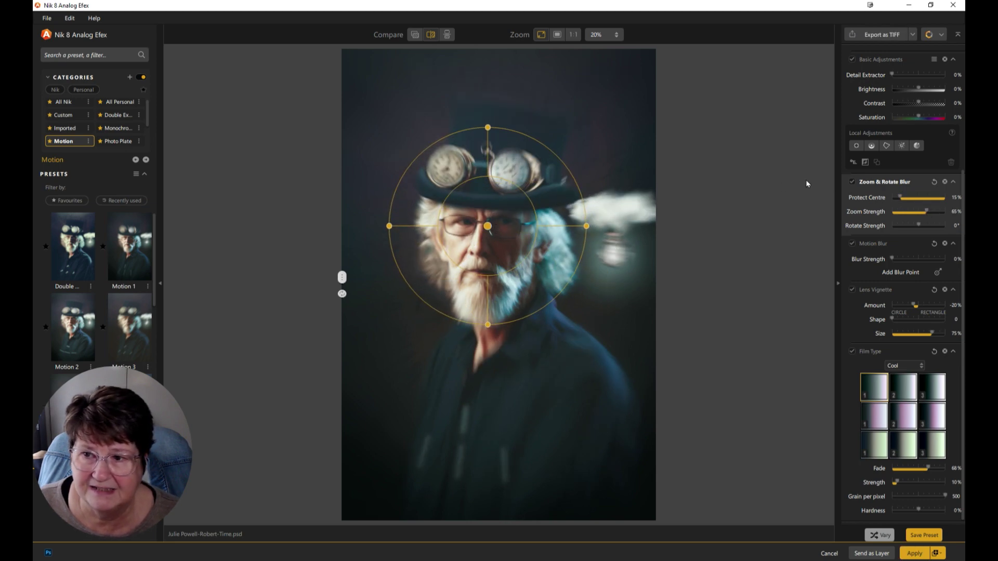
{"action": "left_click_drag", "start_coordinate": [903, 197], "coordinate": [908, 195]}
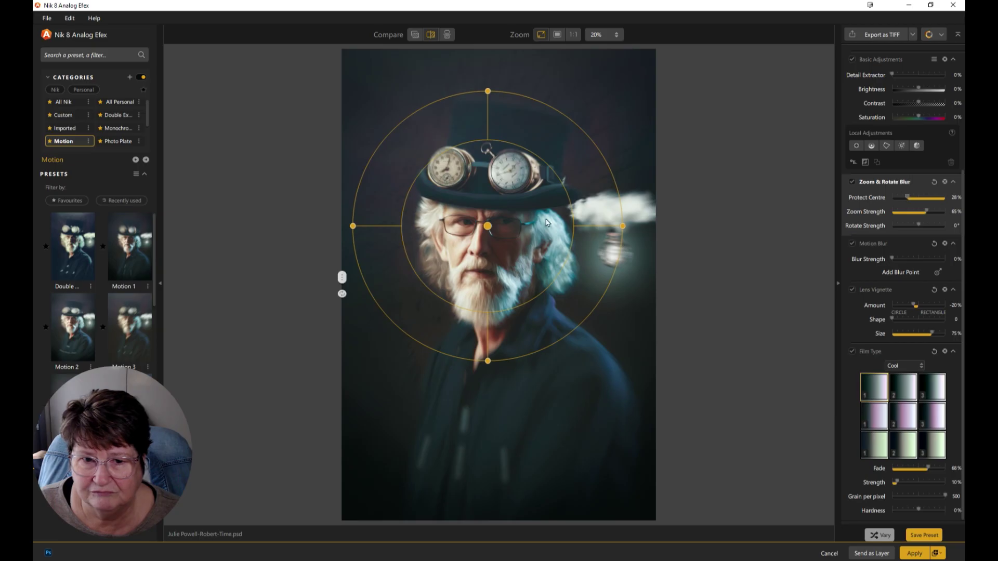
{"action": "left_click_drag", "start_coordinate": [492, 224], "coordinate": [494, 227]}
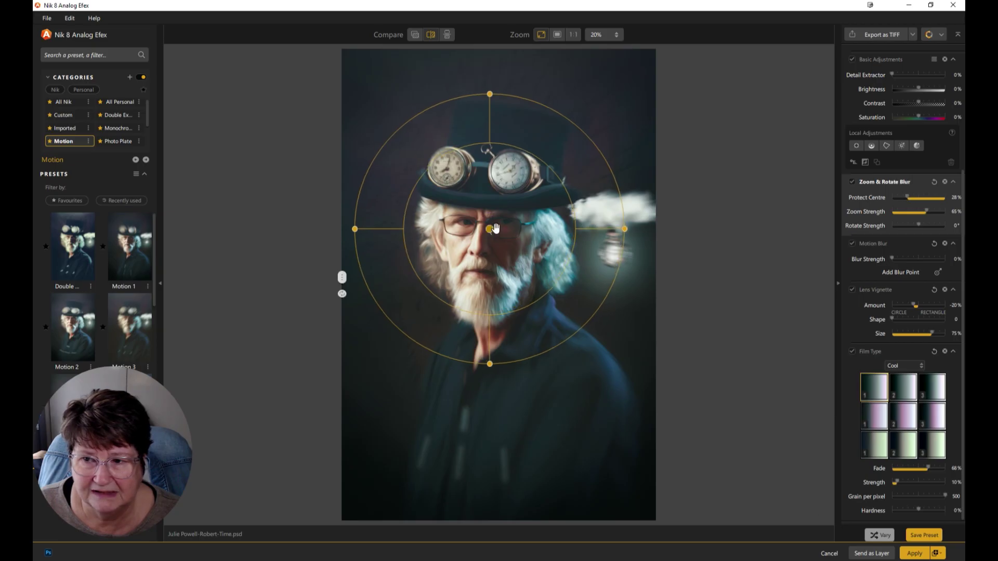
{"action": "left_click", "coordinate": [927, 214]}
{"action": "mouse_move", "coordinate": [927, 213]}
{"action": "left_mouse_down"}
{"action": "mouse_move", "coordinate": [955, 215]}
{"action": "mouse_move", "coordinate": [881, 213]}
{"action": "mouse_move", "coordinate": [936, 214]}
{"action": "mouse_move", "coordinate": [927, 225]}
{"action": "left_mouse_up"}
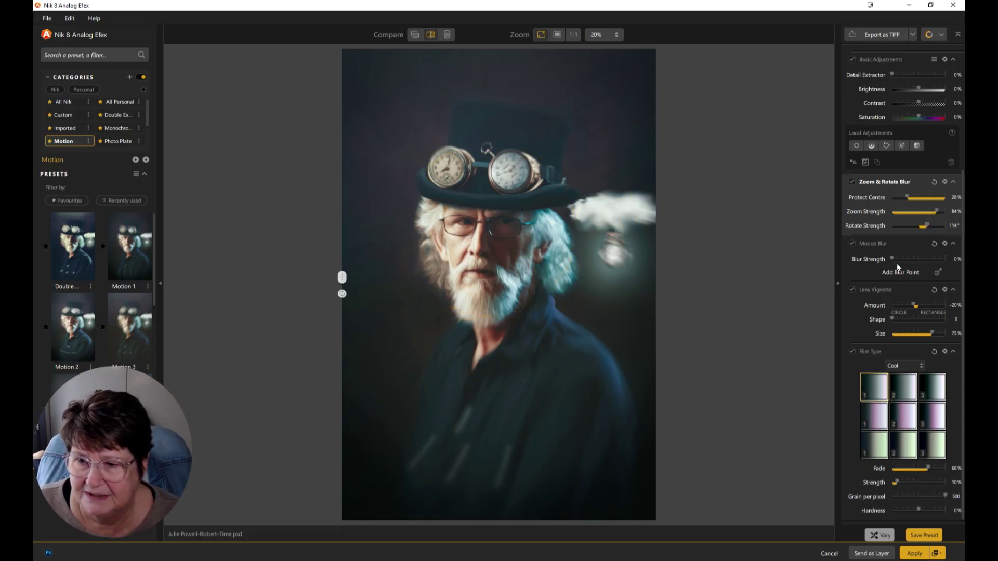
Set the Motion Blur strength to 53% and fit its protected ellipse around the man's face and goggles
{"action": "left_click_drag", "start_coordinate": [893, 259], "coordinate": [922, 270]}
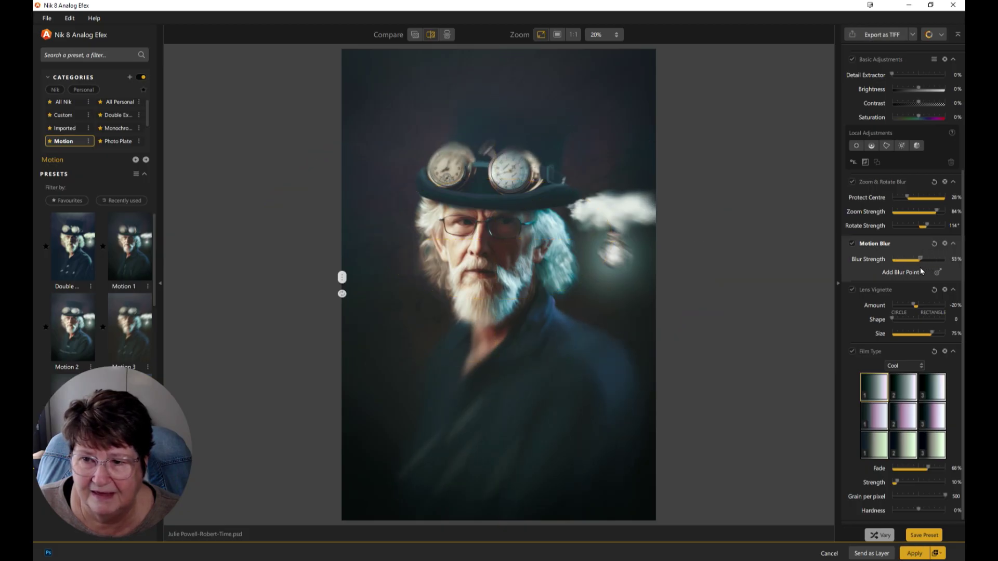
{"action": "left_click", "coordinate": [921, 270]}
{"action": "left_click_drag", "start_coordinate": [494, 236], "coordinate": [489, 210]}
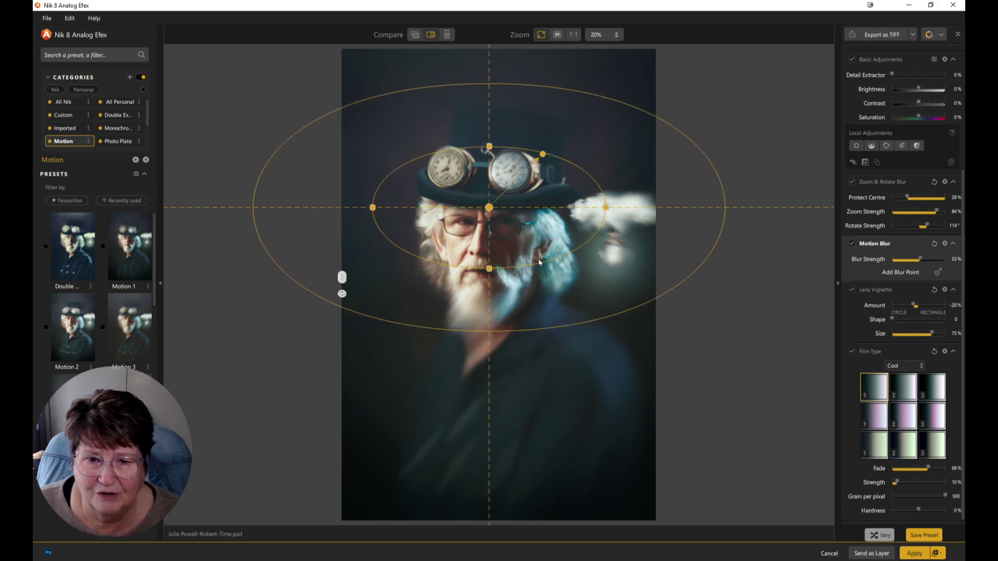
{"action": "left_click_drag", "start_coordinate": [505, 267], "coordinate": [507, 288]}
{"action": "left_click_drag", "start_coordinate": [490, 208], "coordinate": [490, 223]}
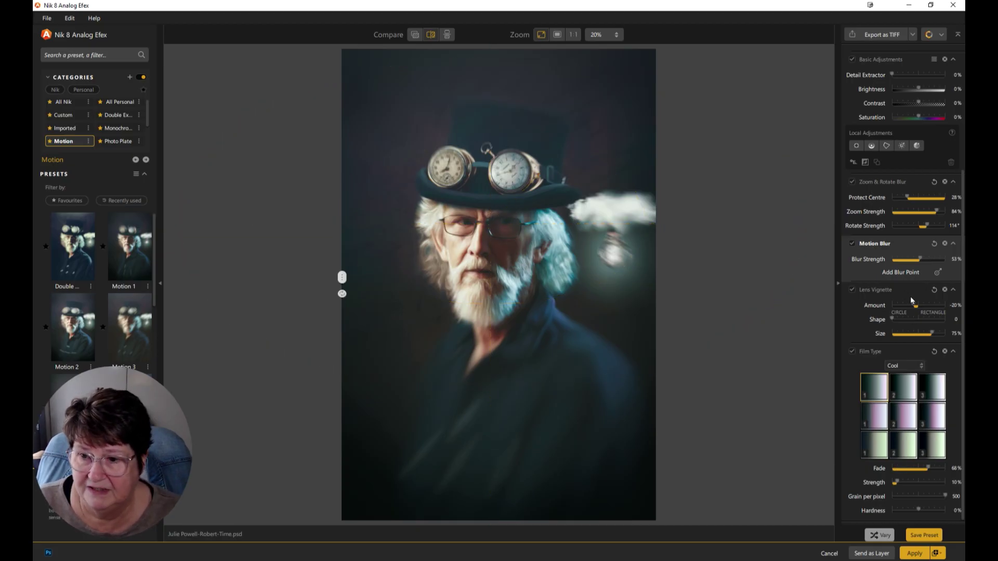
Set the Lens Vignette to amount -16%, shape 24 and size 66%, and compare Cool film types, returning to the first
{"action": "left_click_drag", "start_coordinate": [914, 306], "coordinate": [939, 305]}
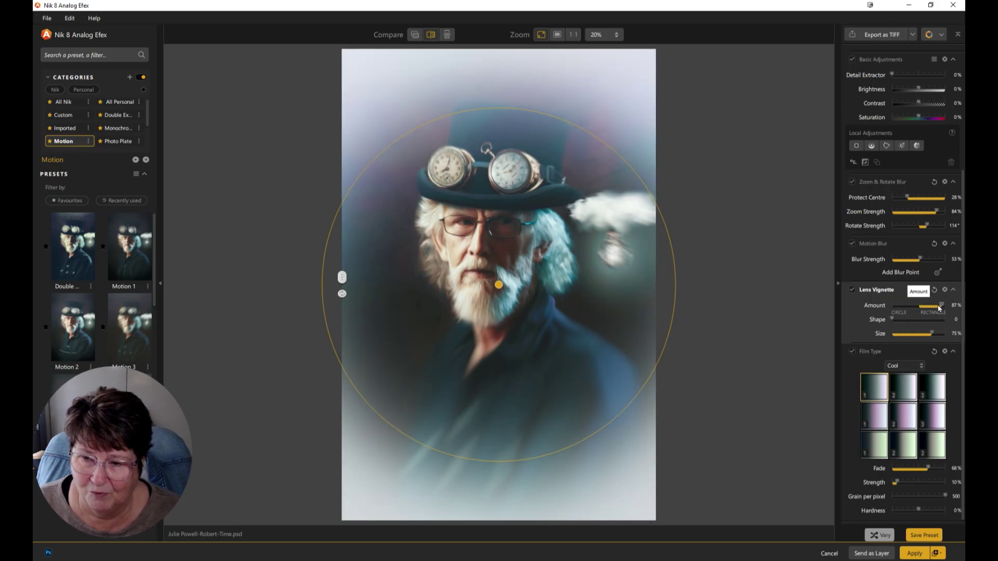
{"action": "left_click_drag", "start_coordinate": [939, 304], "coordinate": [928, 335]}
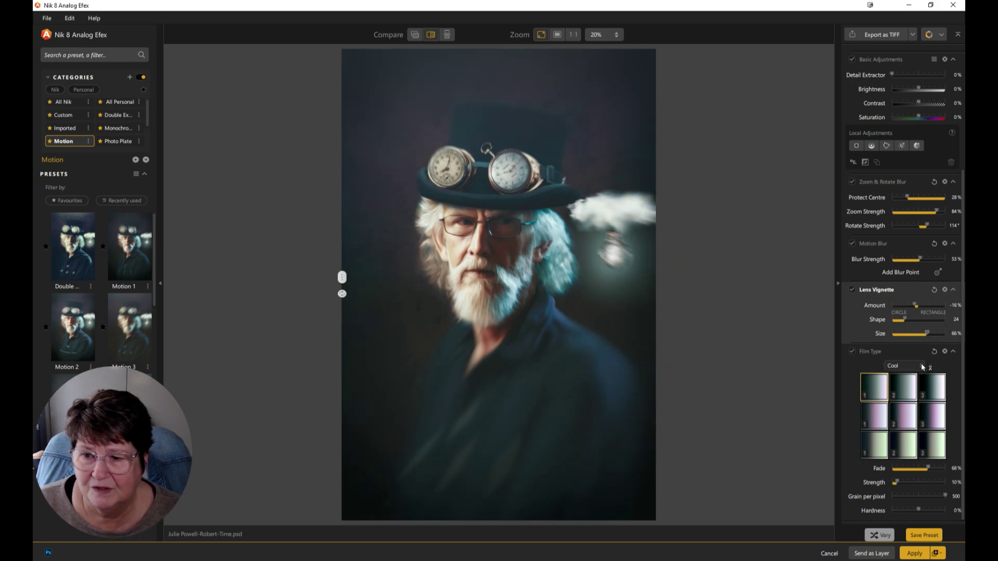
{"action": "left_click", "coordinate": [881, 425]}
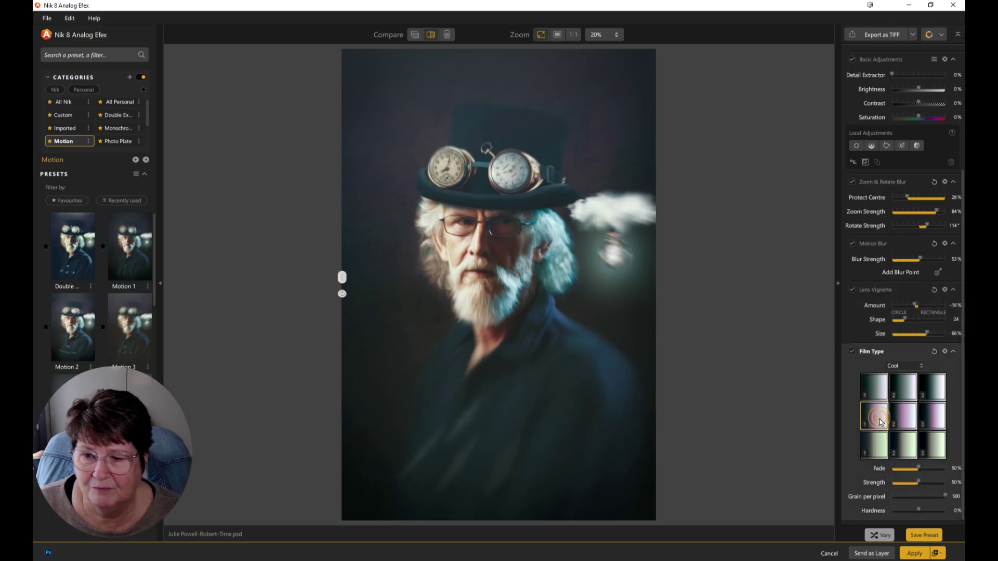
{"action": "left_click", "coordinate": [875, 445]}
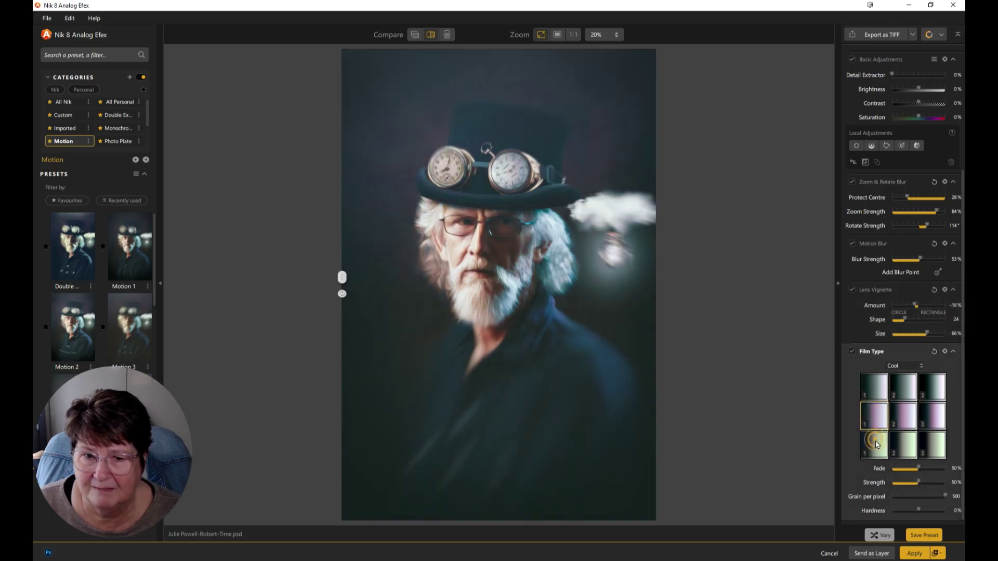
{"action": "left_click", "coordinate": [878, 389]}
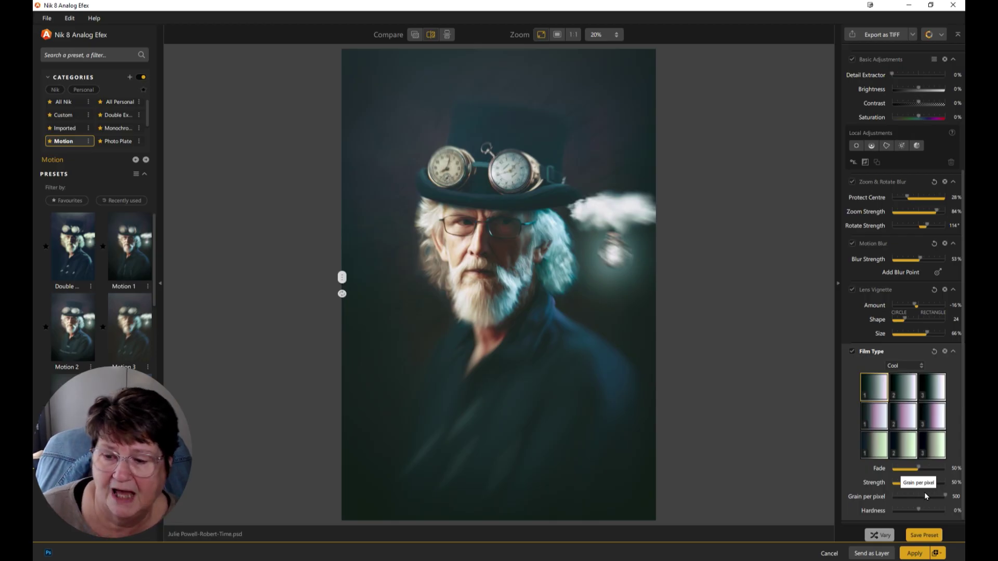
{"action": "left_click", "coordinate": [867, 554]}
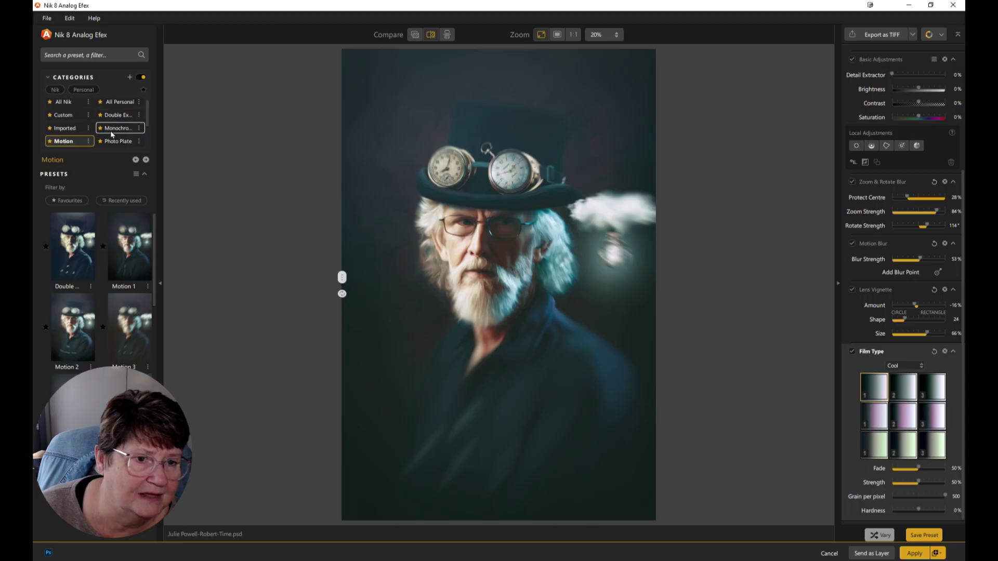
Try the Wet Plate preset and the preset below it in the Photo Plate category on the portrait
{"action": "left_click", "coordinate": [118, 141]}
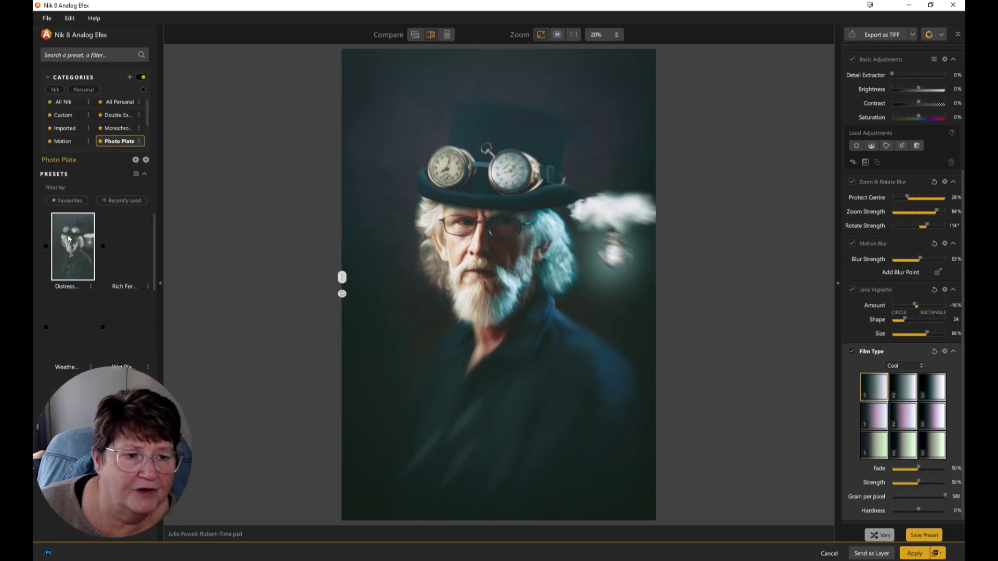
{"action": "left_click", "coordinate": [134, 336]}
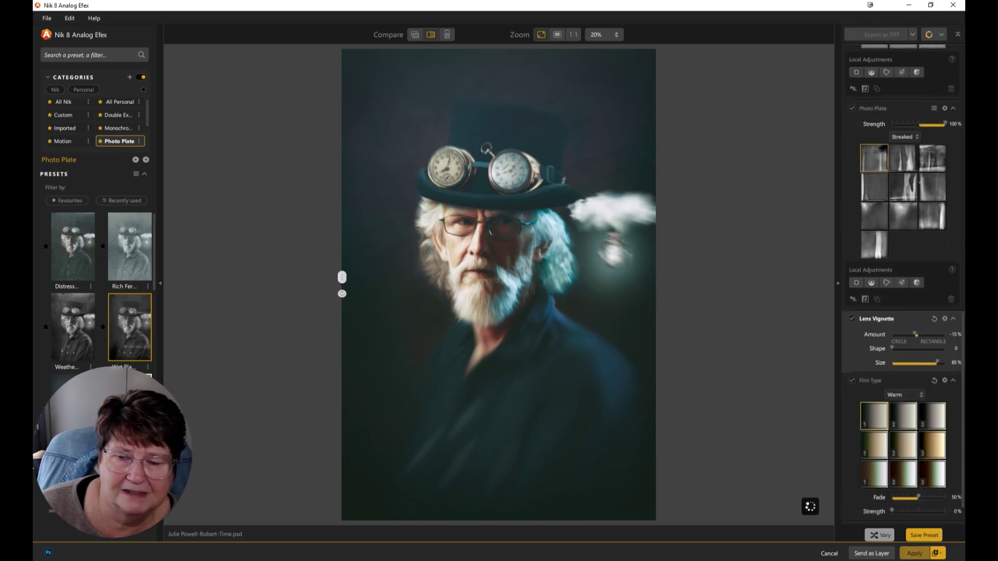
{"action": "left_click", "coordinate": [130, 405]}
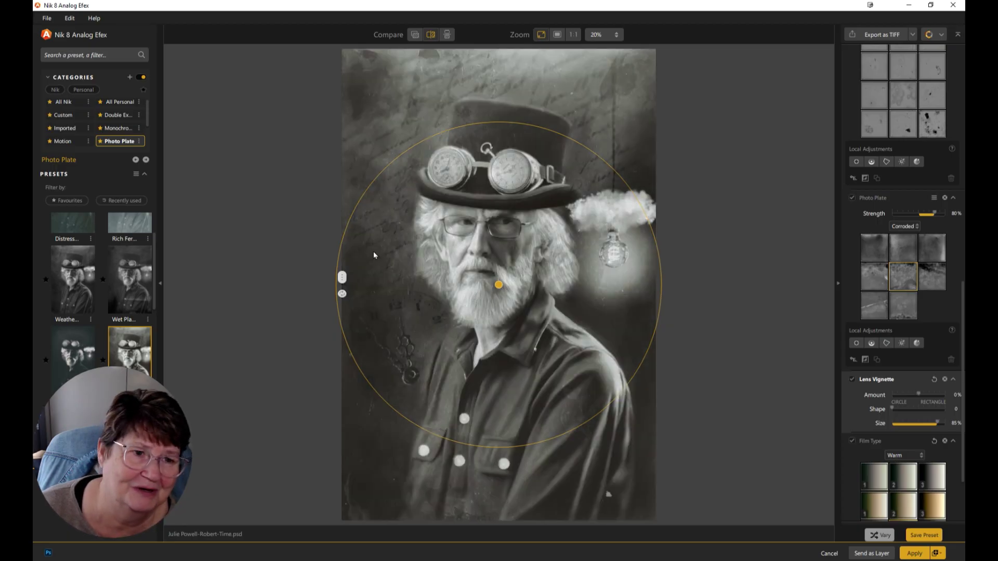
Reapply the first Double Exposure preset and choose the pink Soft light leak for it
{"action": "left_click", "coordinate": [109, 117]}
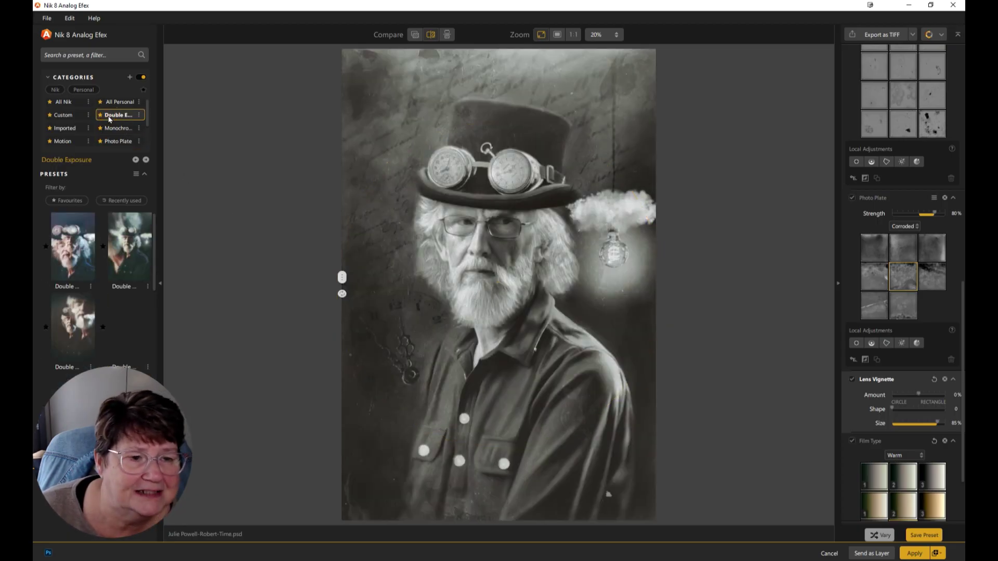
{"action": "left_click", "coordinate": [72, 254]}
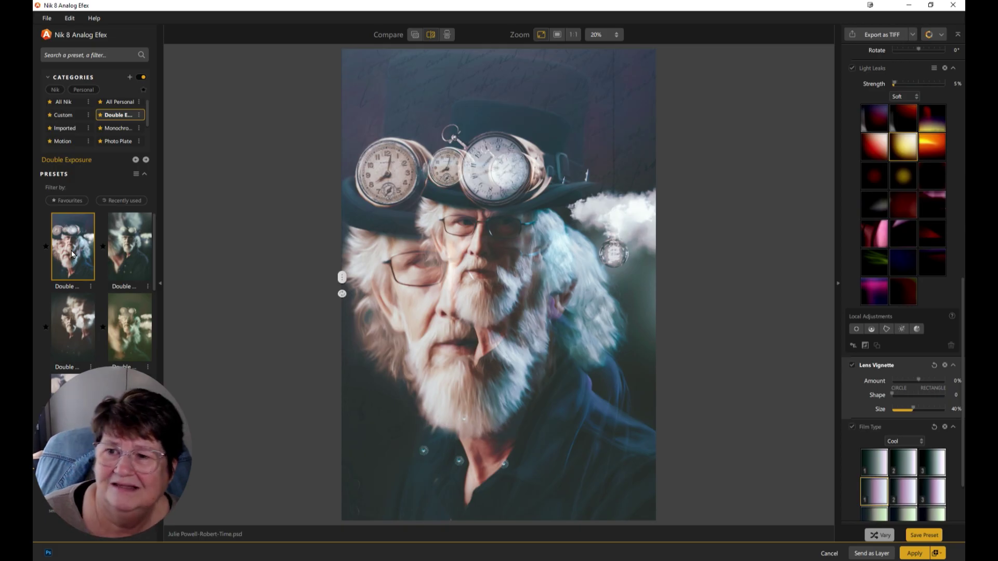
{"action": "scroll", "coordinate": [901, 200], "scroll_direction": "up", "scroll_amount": 4}
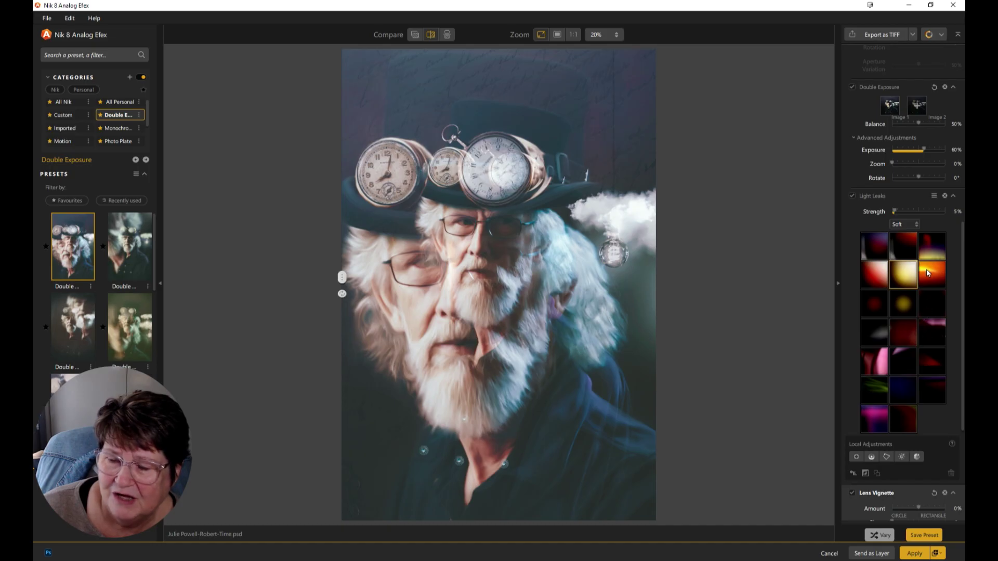
{"action": "left_click", "coordinate": [876, 369]}
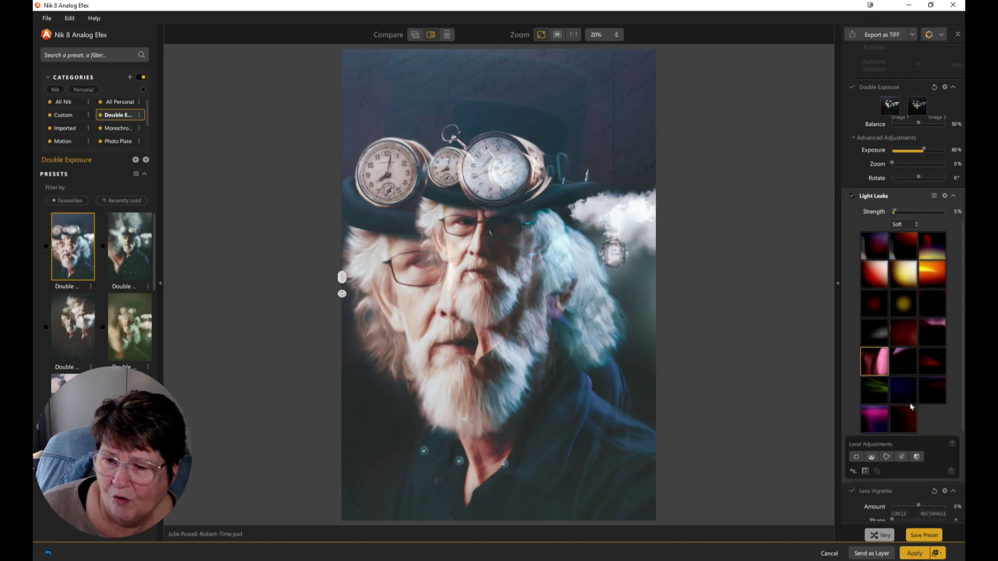
Set the Film Type to the Cool film Glacier 1 and display the B&W neutral films
{"action": "scroll", "coordinate": [911, 405], "scroll_direction": "down", "scroll_amount": 4}
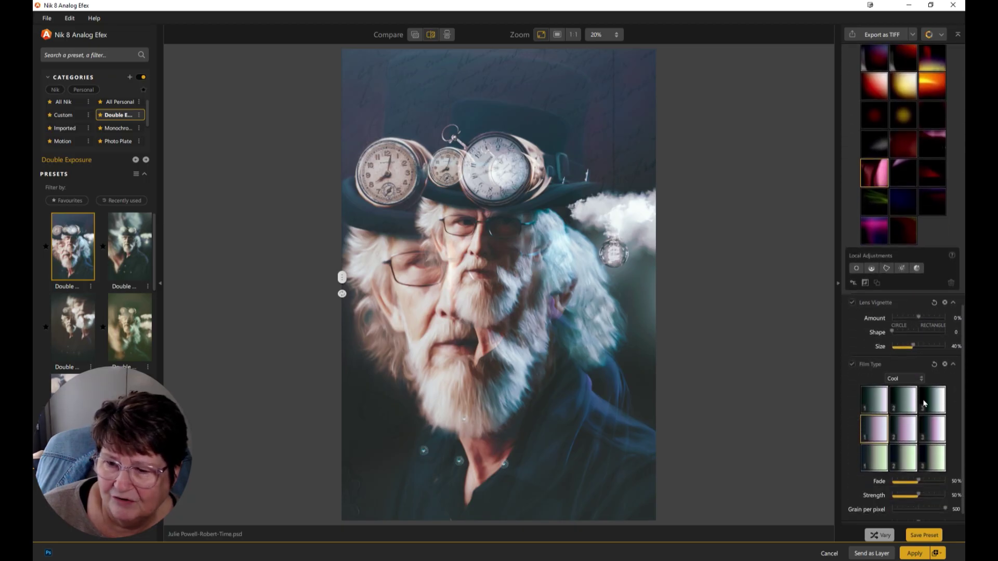
{"action": "left_click", "coordinate": [879, 399]}
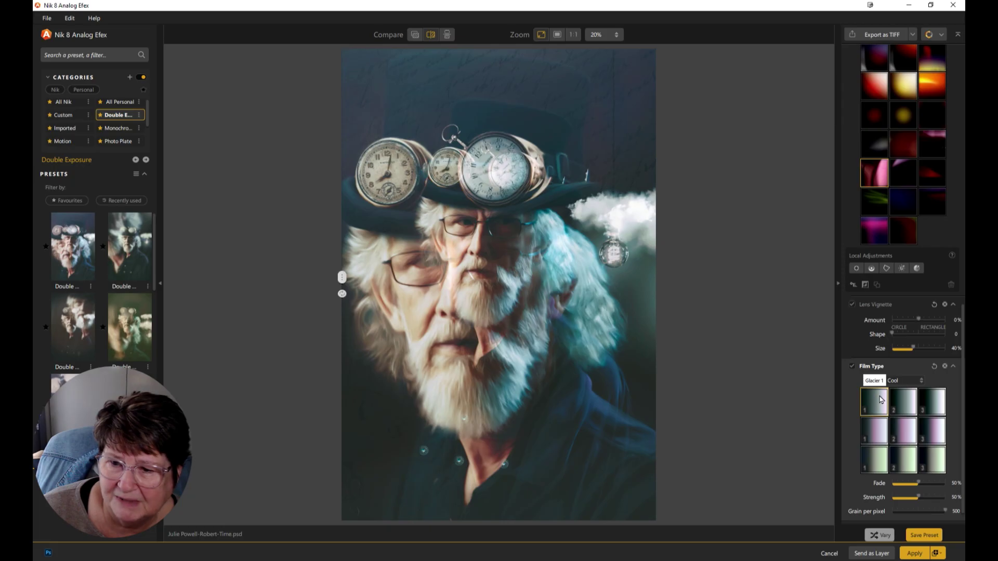
{"action": "left_click", "coordinate": [902, 380]}
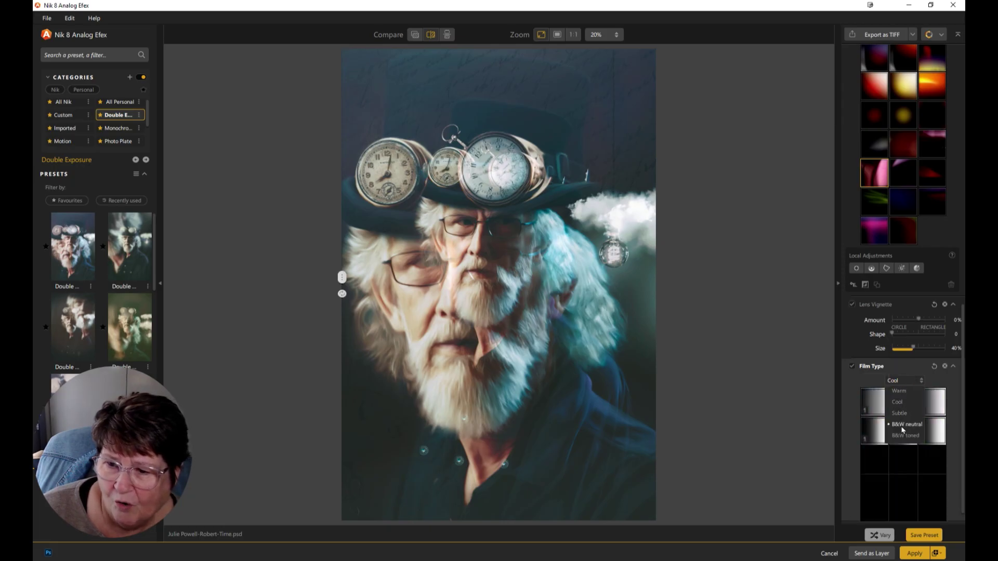
{"action": "left_click", "coordinate": [904, 427]}
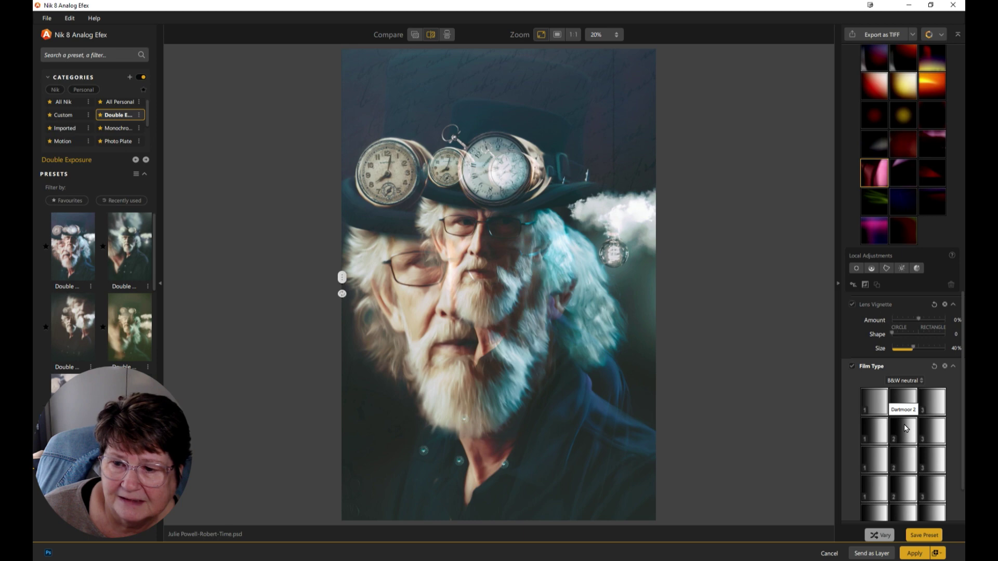
{"action": "scroll", "coordinate": [904, 428], "scroll_direction": "down", "scroll_amount": 2}
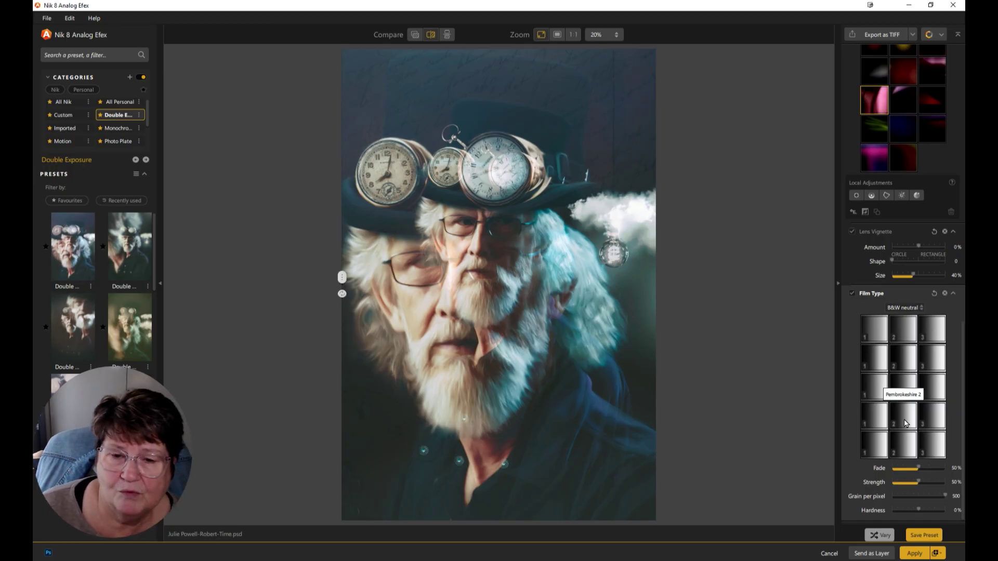
Send the double exposure look back to the image as a layer and display the Multi-lens presets
{"action": "left_click", "coordinate": [875, 554]}
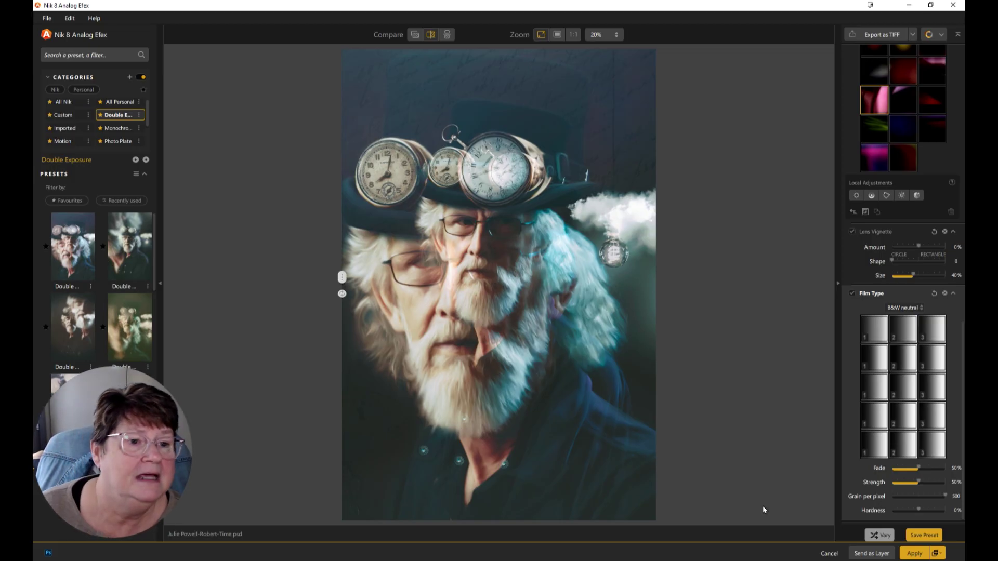
{"action": "scroll", "coordinate": [94, 129], "scroll_direction": "down", "scroll_amount": 2}
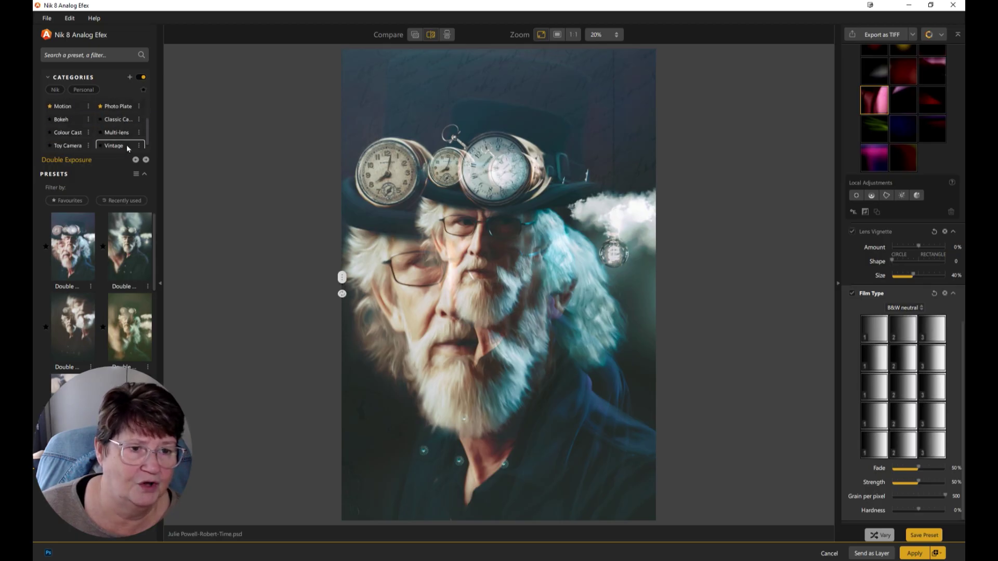
{"action": "left_click", "coordinate": [79, 148]}
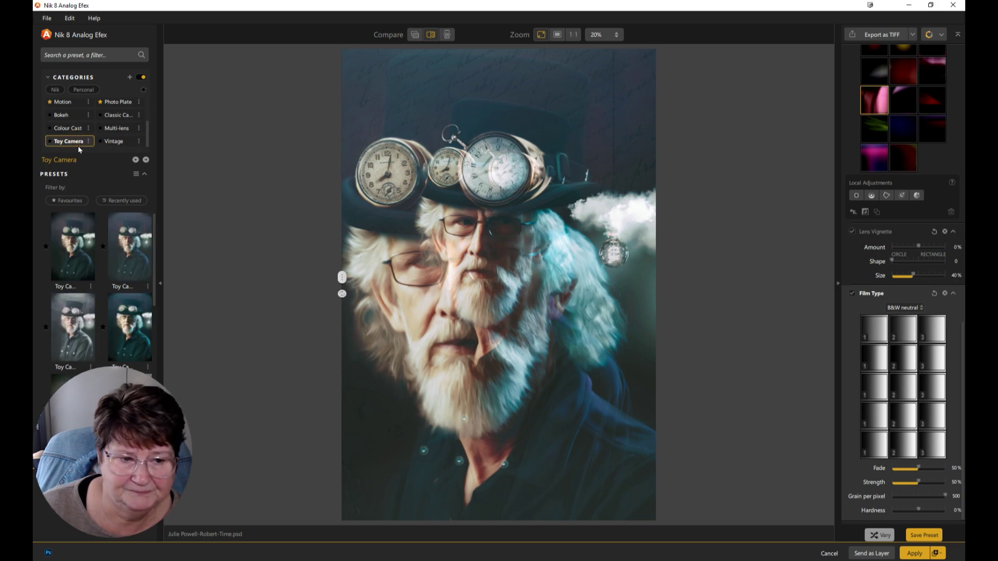
{"action": "left_click", "coordinate": [120, 129]}
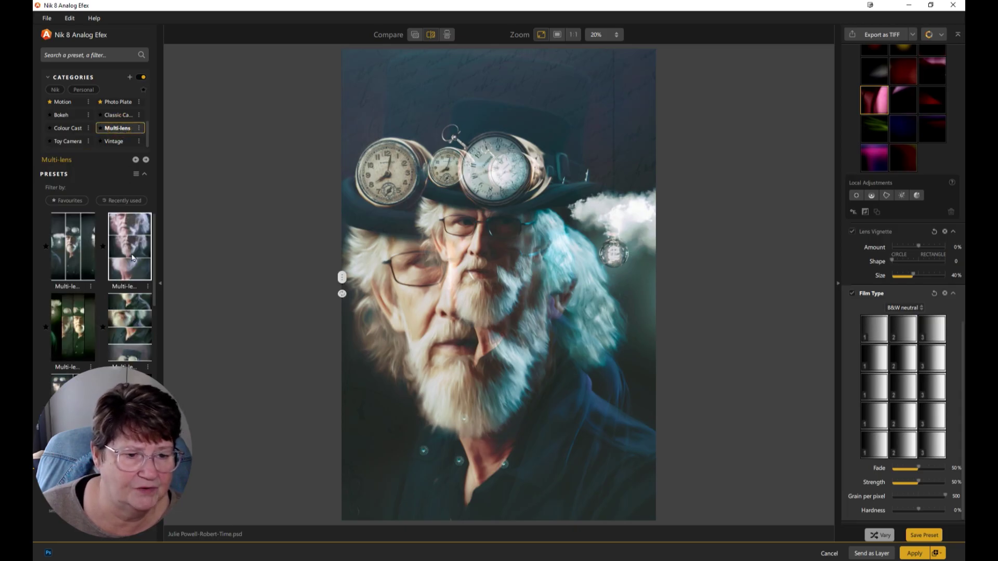
Try the Multi-lens 3 and 4 presets, giving the latter a black border and testing the four-panel grid and four-column layouts
{"action": "left_click", "coordinate": [78, 319]}
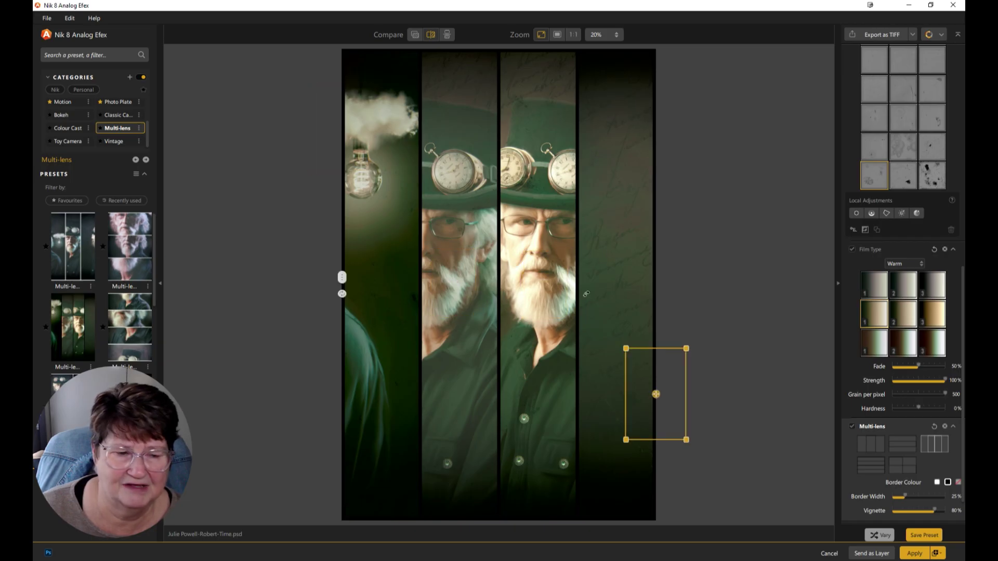
{"action": "left_click", "coordinate": [137, 339]}
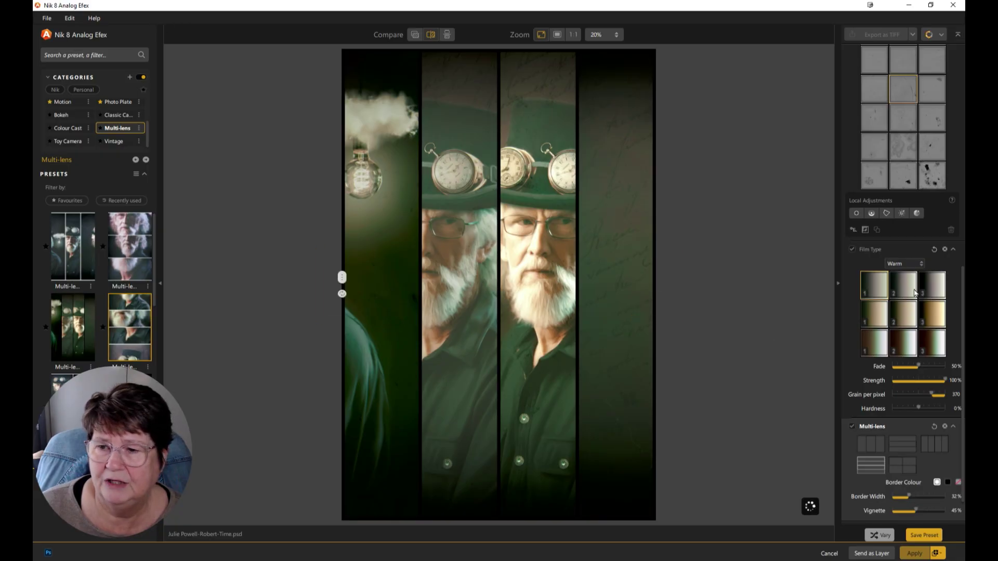
{"action": "scroll", "coordinate": [914, 288], "scroll_direction": "down", "scroll_amount": 1}
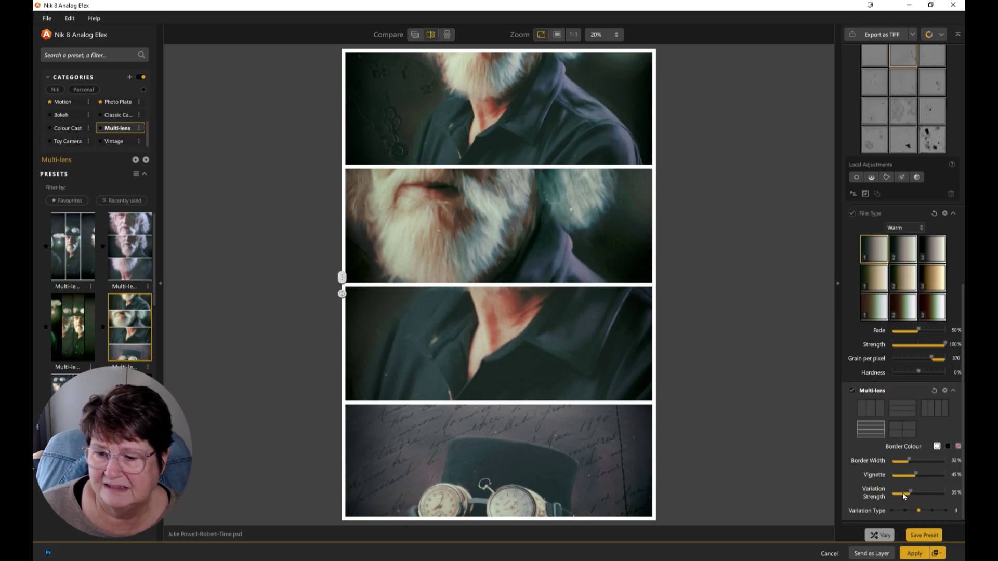
{"action": "left_click", "coordinate": [948, 447]}
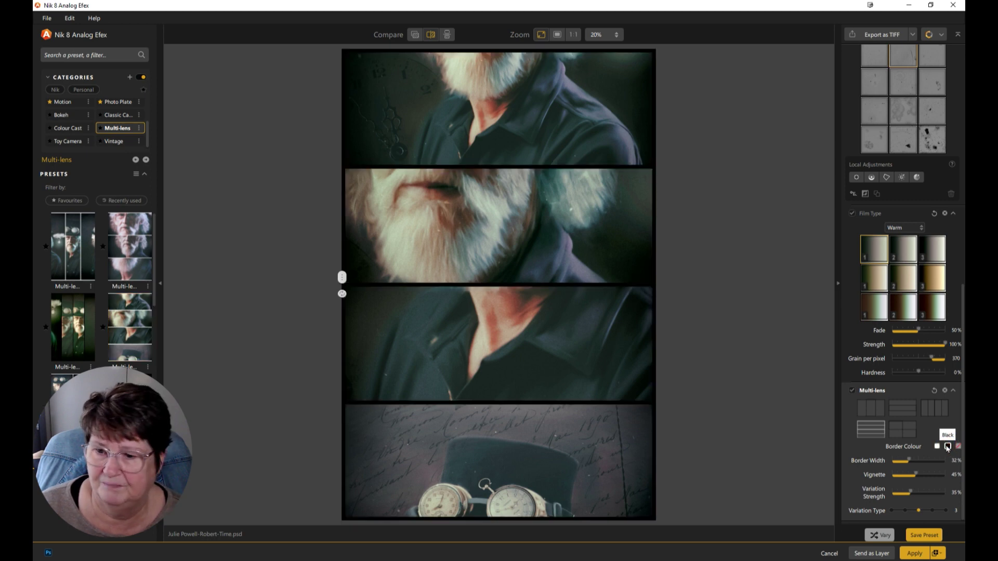
{"action": "left_click", "coordinate": [903, 431]}
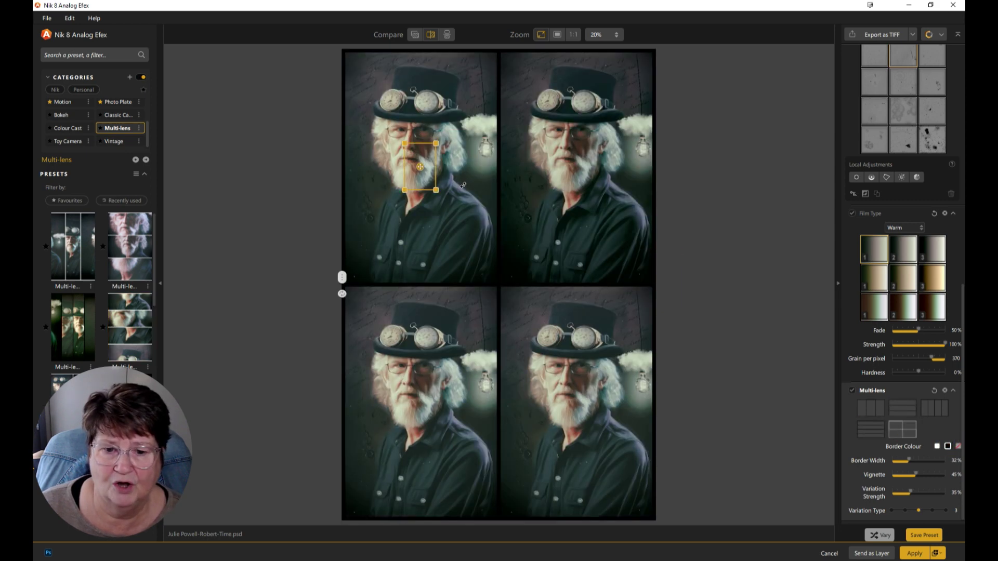
{"action": "left_click", "coordinate": [933, 410]}
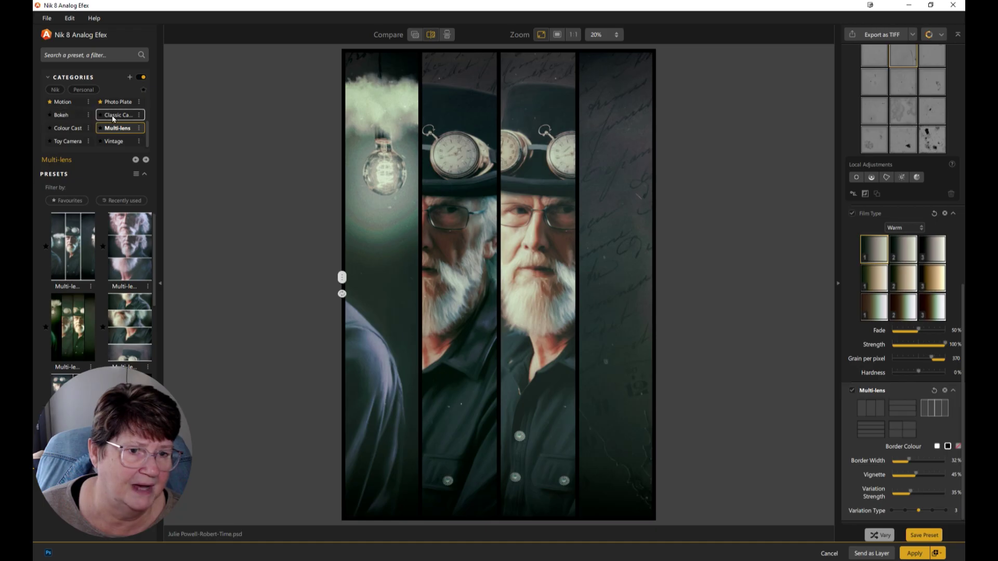
Compare the third and second Colour Cast presets on the portrait and apply the fourth one with the warm light leak
{"action": "left_click", "coordinate": [70, 129]}
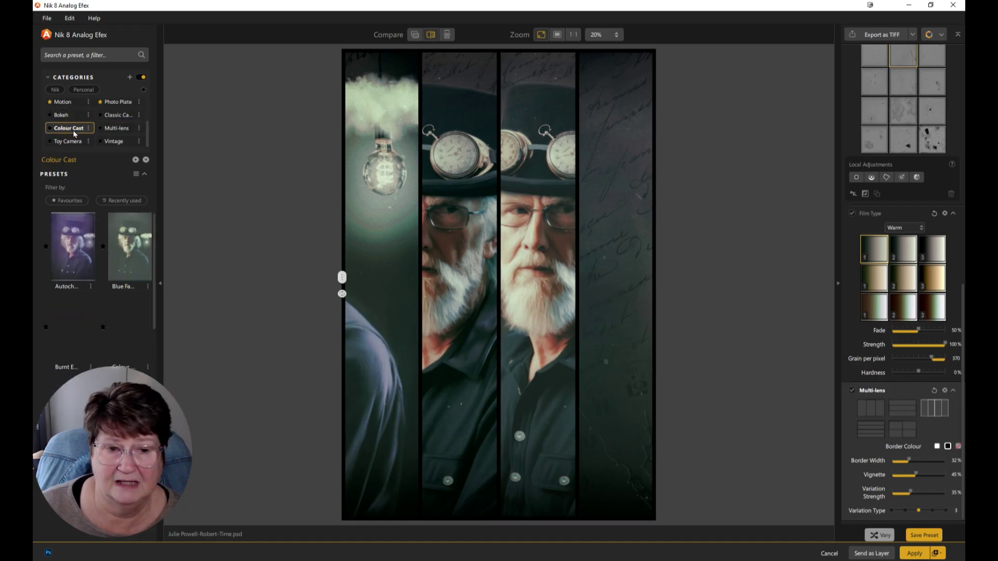
{"action": "left_click", "coordinate": [59, 347]}
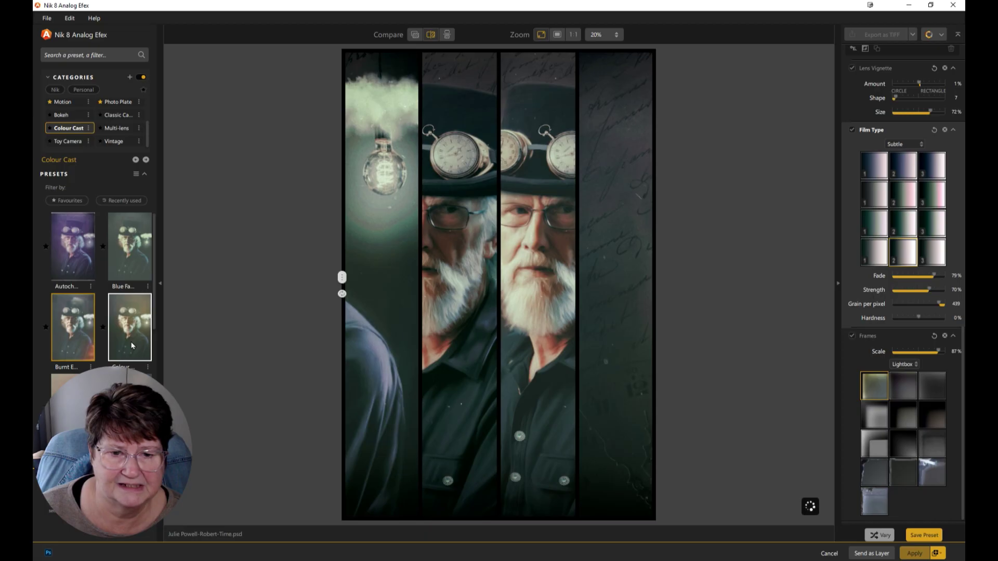
{"action": "left_click", "coordinate": [134, 256]}
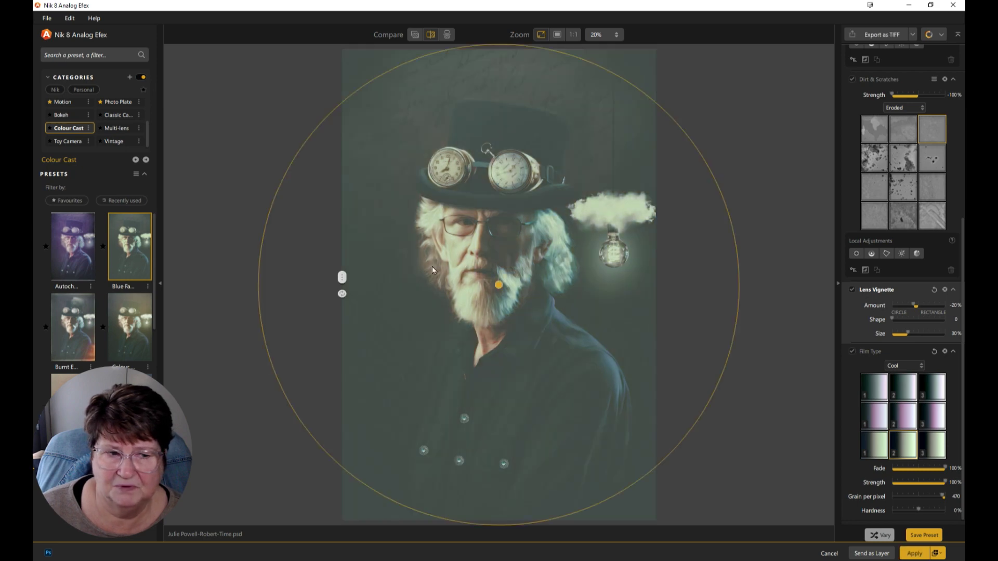
{"action": "left_click", "coordinate": [129, 327]}
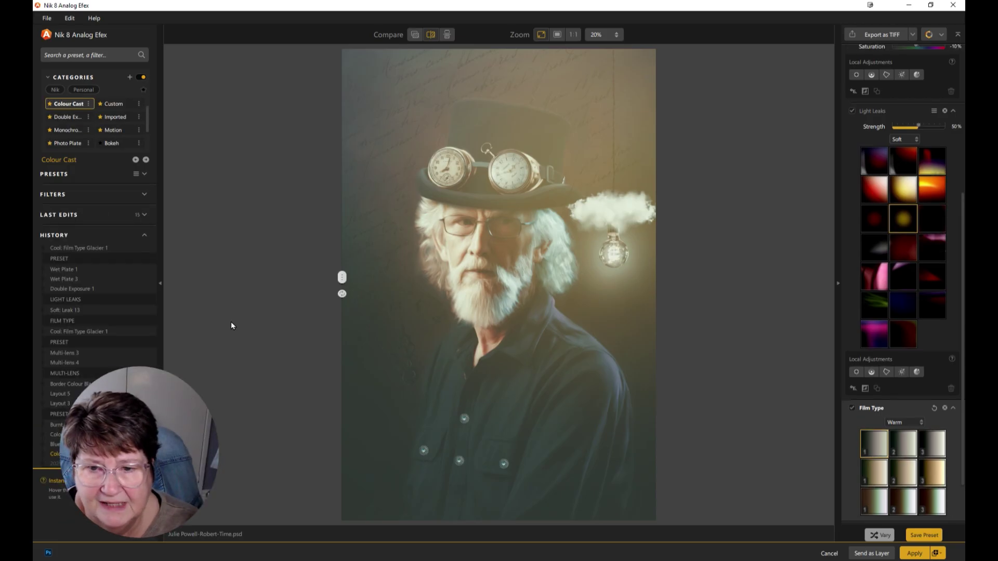
Set the output to New Layer and apply the Colour Cast look, returning to Photoshop
{"action": "left_click", "coordinate": [936, 554]}
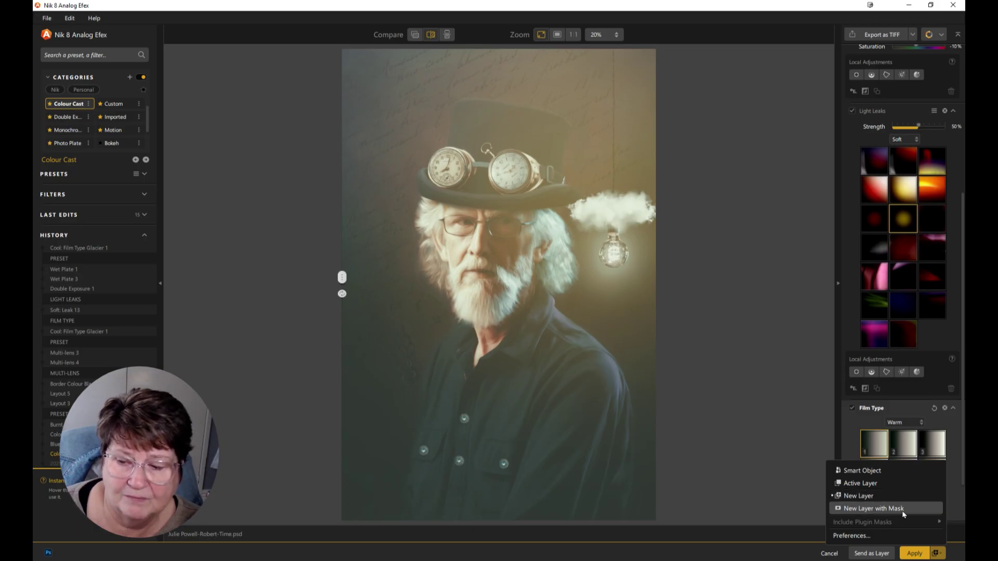
{"action": "left_click", "coordinate": [859, 497]}
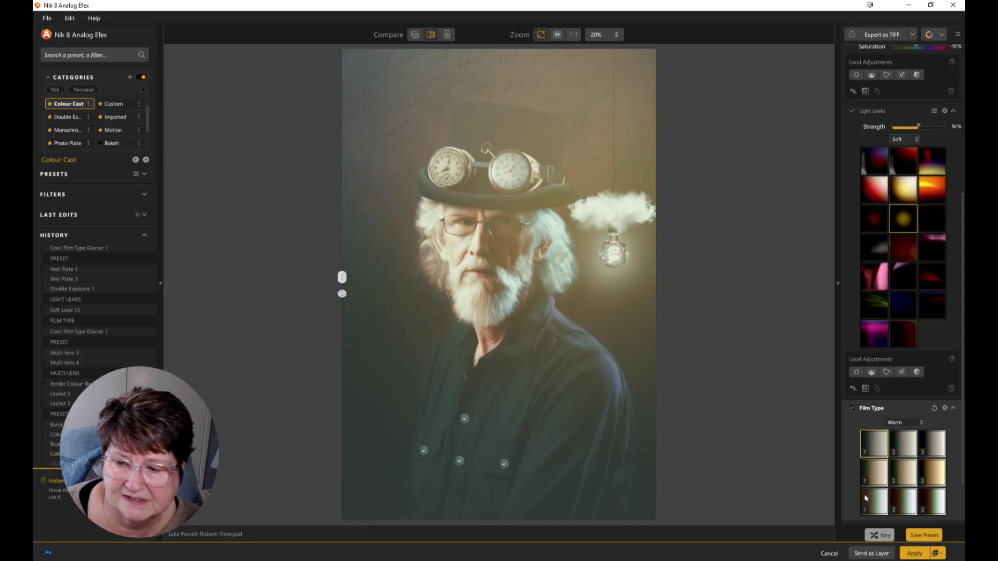
{"action": "left_click", "coordinate": [924, 555]}
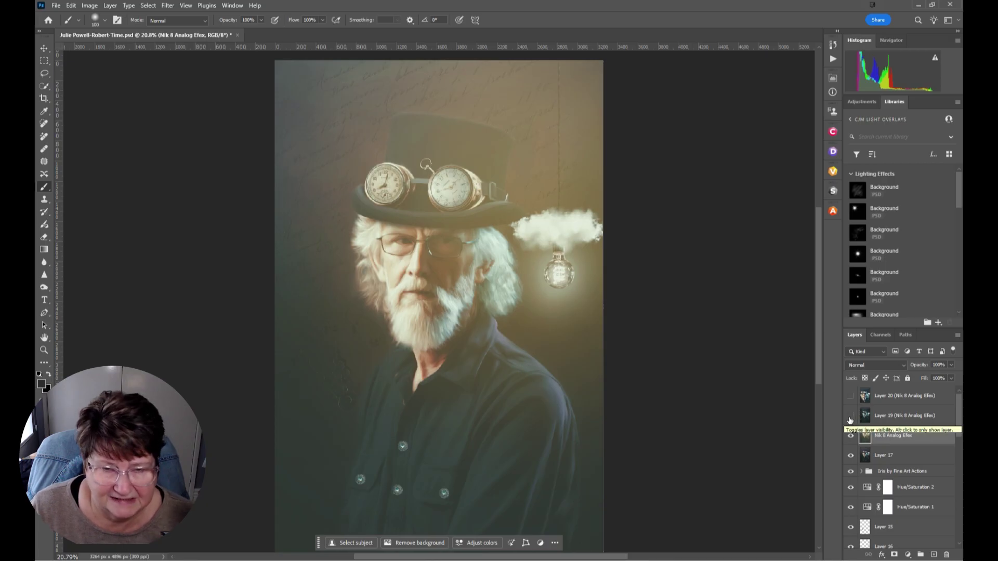
Preview Layer 19 and Layer 20 in turn, hide both, and select the Nik 8 Analog Efex layer
{"action": "left_click", "coordinate": [851, 416]}
{"action": "left_click", "coordinate": [899, 416]}
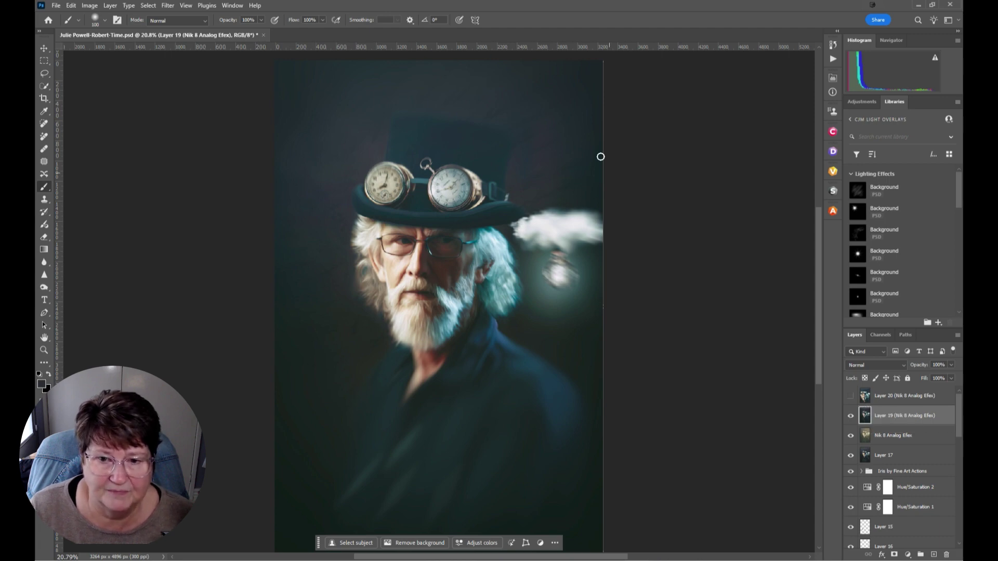
{"action": "left_click", "coordinate": [851, 396]}
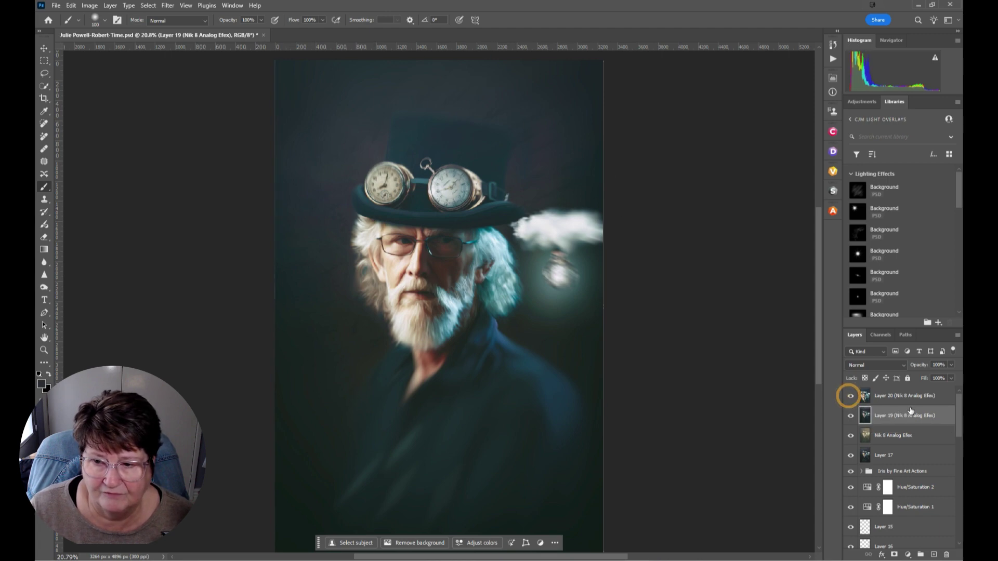
{"action": "left_click", "coordinate": [917, 403]}
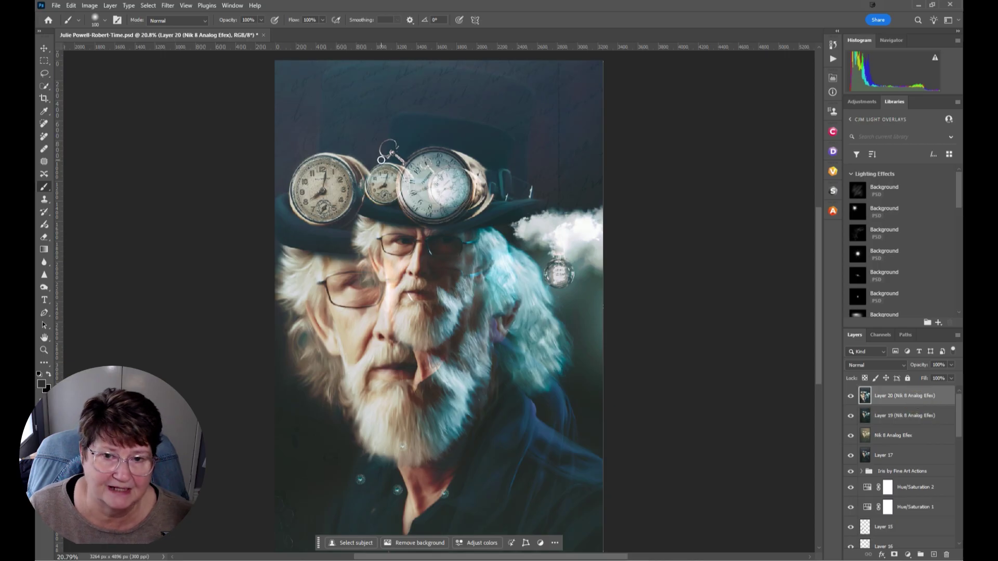
{"action": "left_click_drag", "start_coordinate": [853, 395], "coordinate": [850, 436]}
{"action": "left_click", "coordinate": [851, 436]}
{"action": "left_click", "coordinate": [893, 436]}
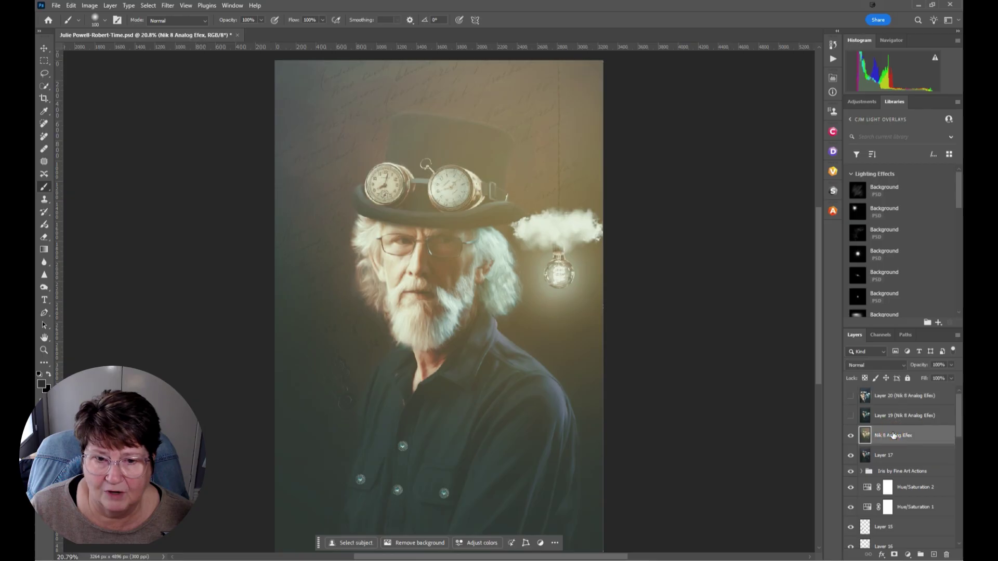
Show Layer 20 and place it directly below the Nik 8 Analog Efex layer, setting the Nik 8 Analog Efex layer's blend mode to Overlay
{"action": "left_click", "coordinate": [851, 396]}
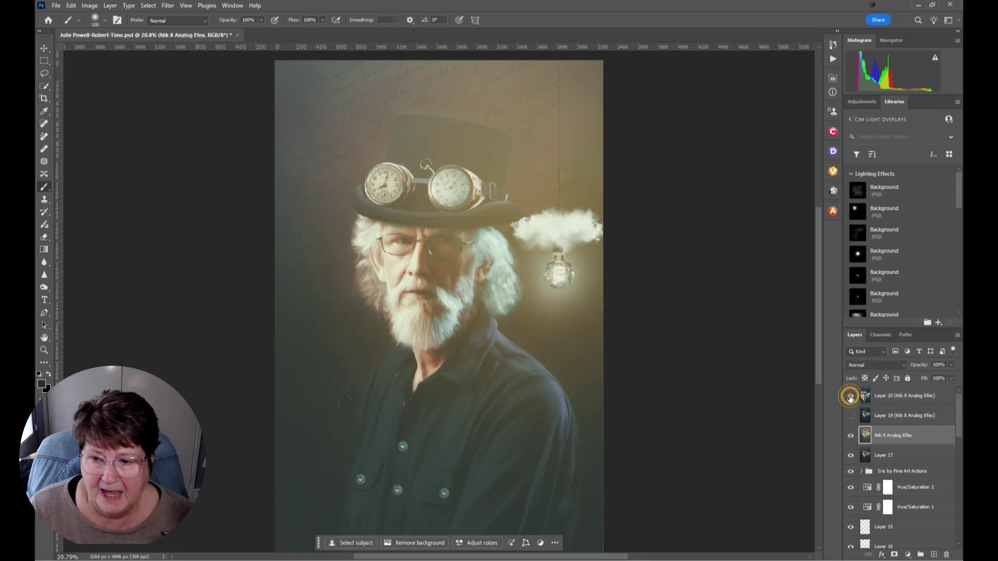
{"action": "left_click_drag", "start_coordinate": [902, 395], "coordinate": [901, 446]}
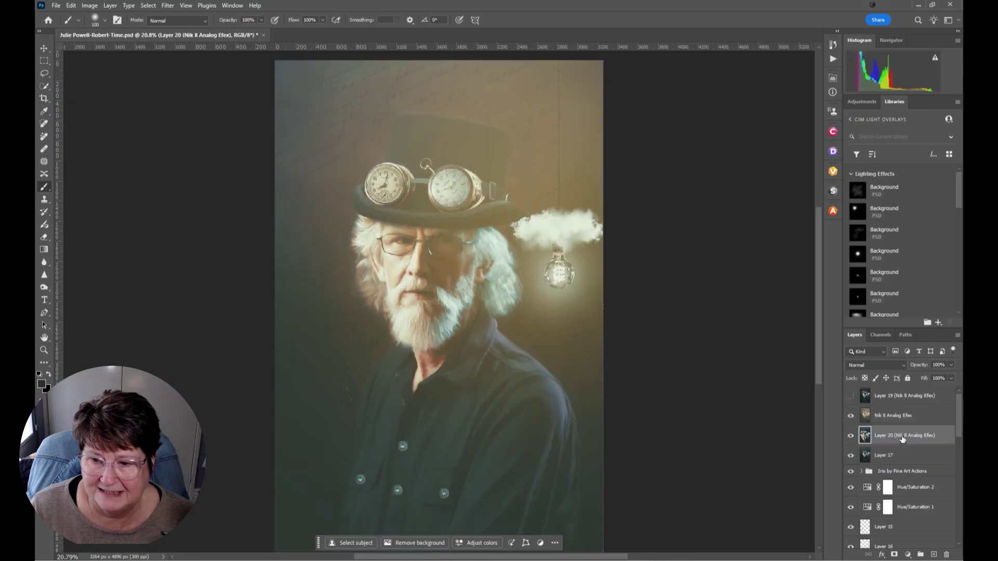
{"action": "left_click", "coordinate": [898, 416]}
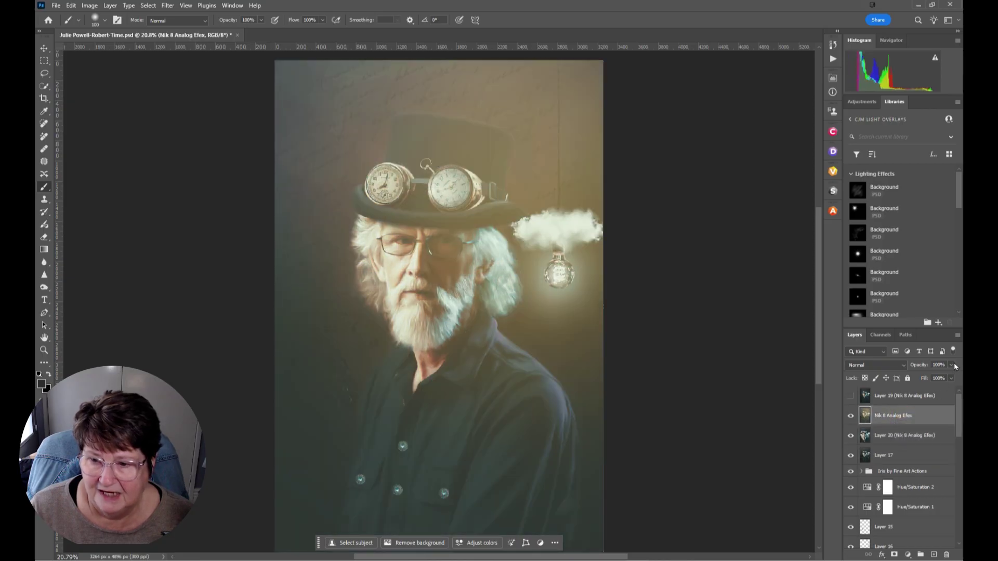
{"action": "left_click", "coordinate": [892, 366]}
{"action": "left_click", "coordinate": [873, 425]}
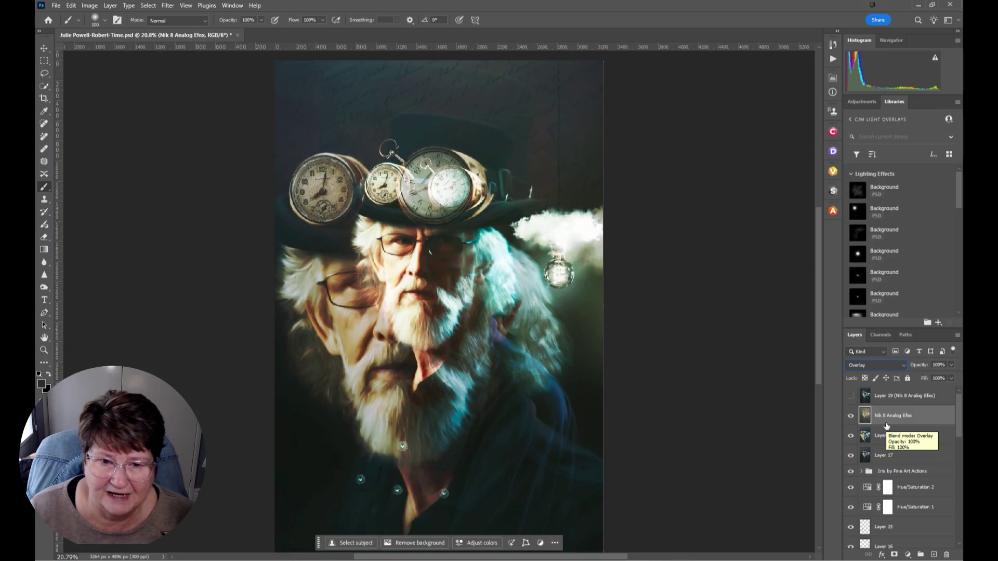
Show Layer 19 and set it to Screen blend mode at 84% opacity
{"action": "left_click", "coordinate": [851, 396]}
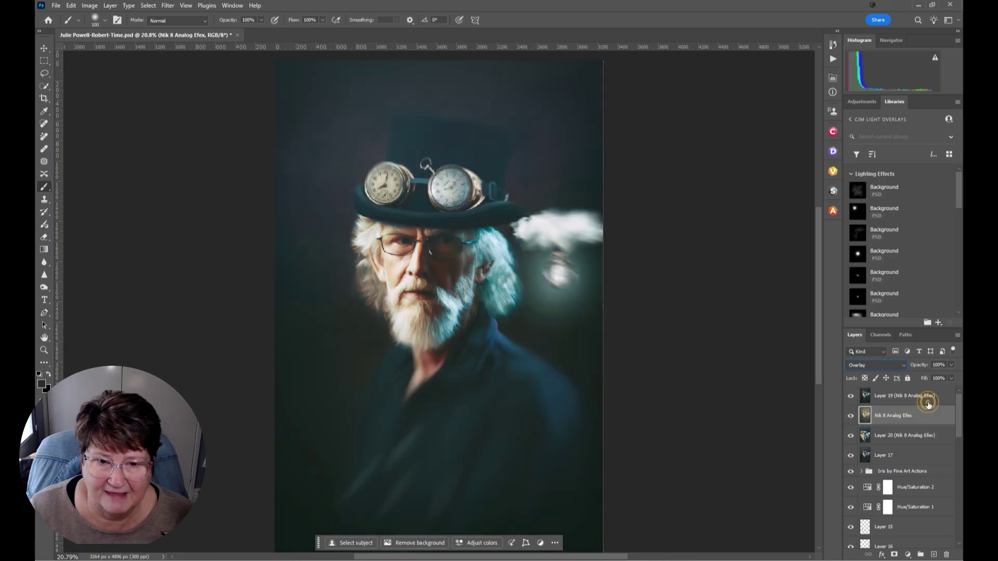
{"action": "left_click", "coordinate": [928, 402]}
{"action": "left_click", "coordinate": [876, 365]}
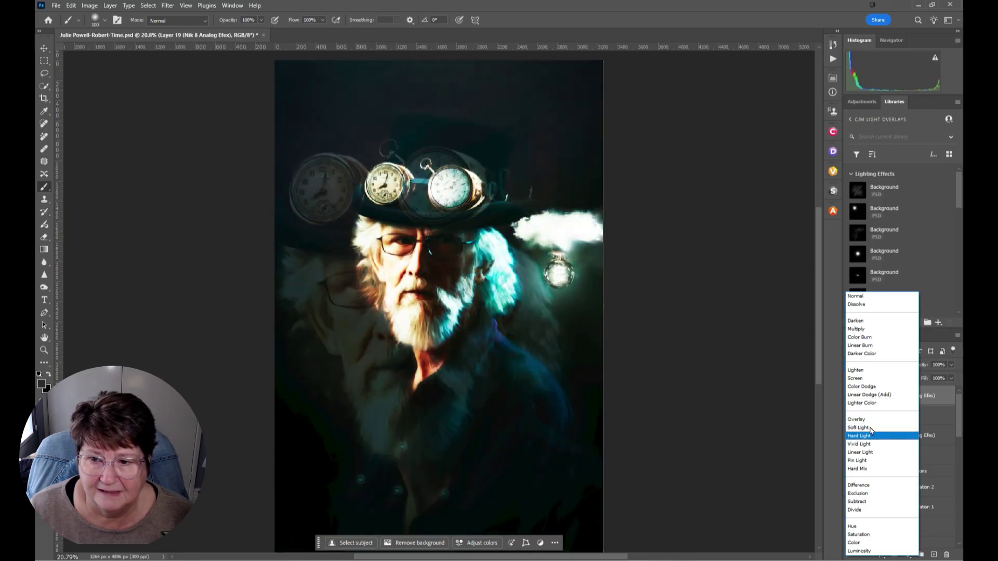
{"action": "left_click", "coordinate": [872, 380]}
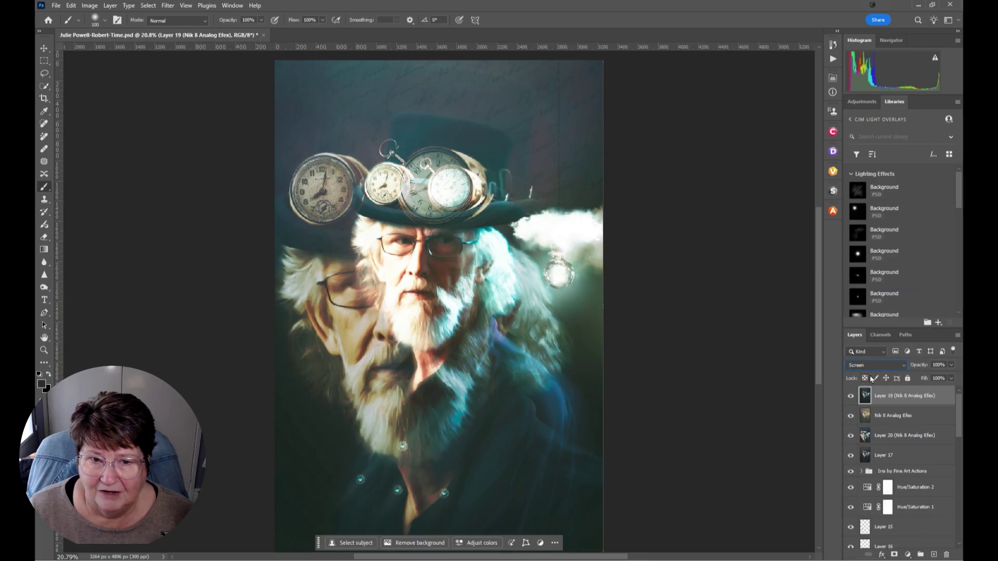
{"action": "left_click", "coordinate": [952, 366]}
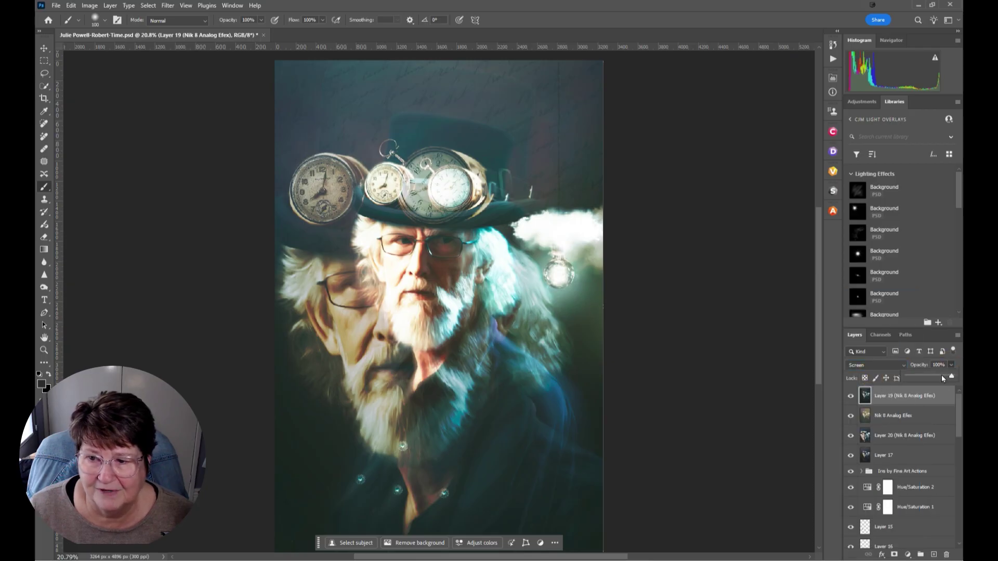
{"action": "mouse_move", "coordinate": [952, 377]}
{"action": "left_mouse_down"}
{"action": "mouse_move", "coordinate": [905, 378]}
{"action": "mouse_move", "coordinate": [945, 386]}
{"action": "left_mouse_up"}
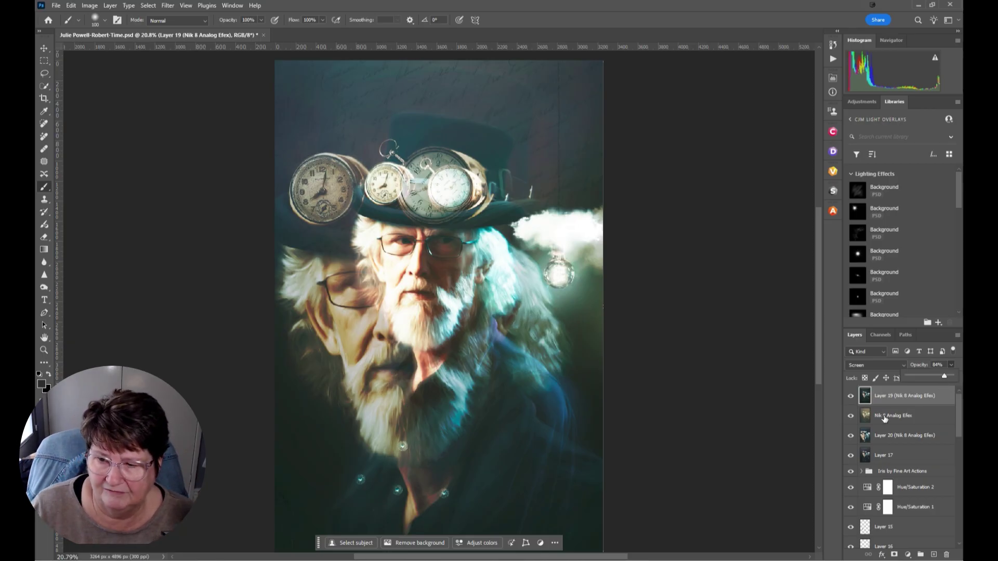
Hide the two layers above Layer 20 and reduce Layer 20's opacity to 64%
{"action": "left_click_drag", "start_coordinate": [851, 395], "coordinate": [851, 415]}
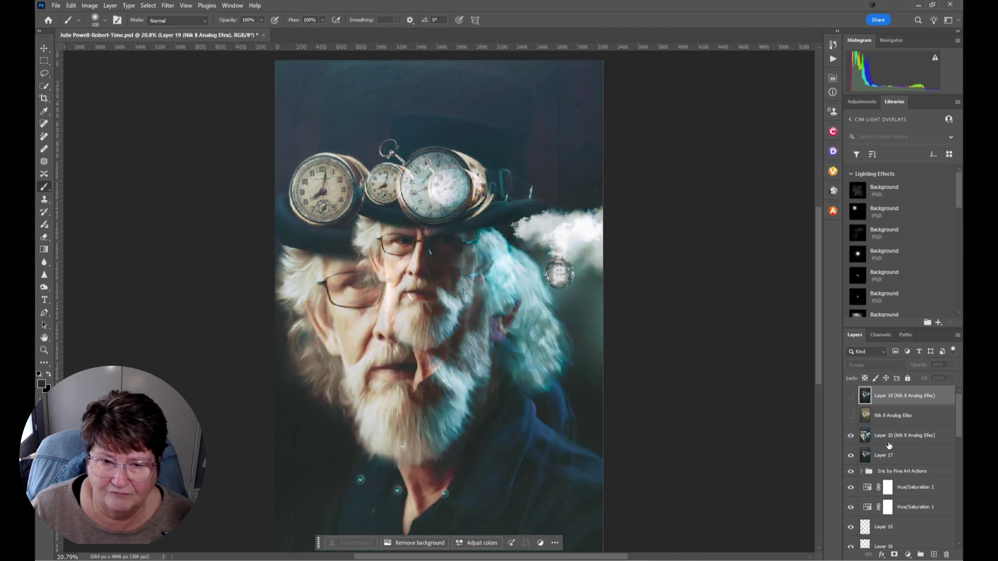
{"action": "left_click", "coordinate": [897, 442]}
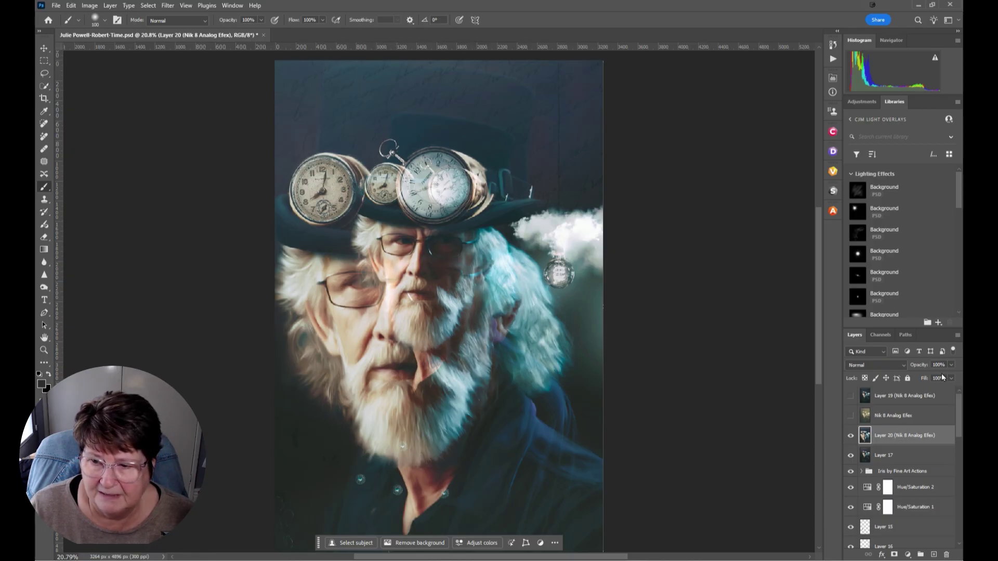
{"action": "left_click_drag", "start_coordinate": [947, 376], "coordinate": [937, 379]}
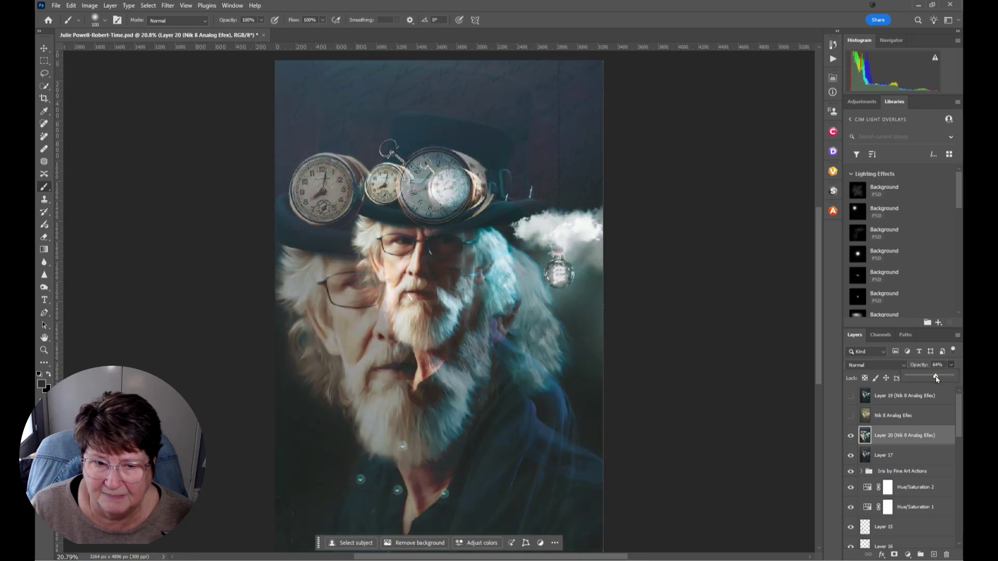
Show the Nik 8 Analog Efex layer, set it to Color blend mode at 48% opacity, and toggle its visibility to compare
{"action": "left_click", "coordinate": [851, 416]}
{"action": "left_click", "coordinate": [888, 416]}
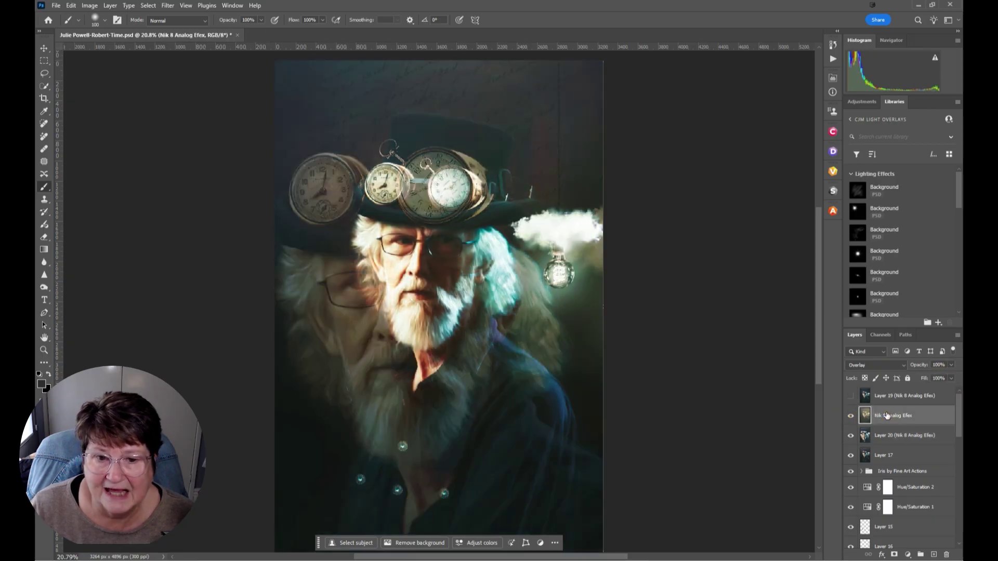
{"action": "left_click", "coordinate": [882, 366]}
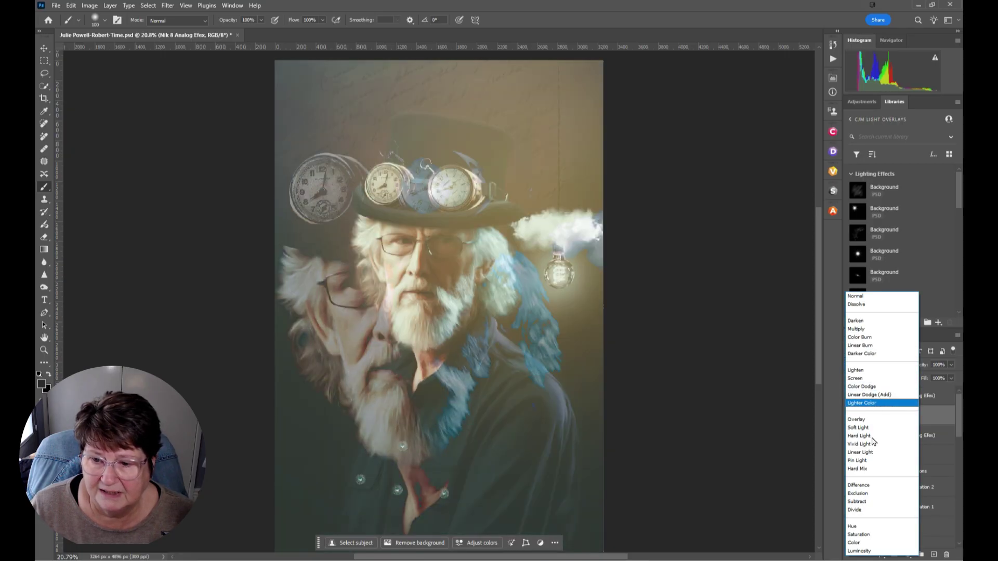
{"action": "left_click", "coordinate": [867, 543]}
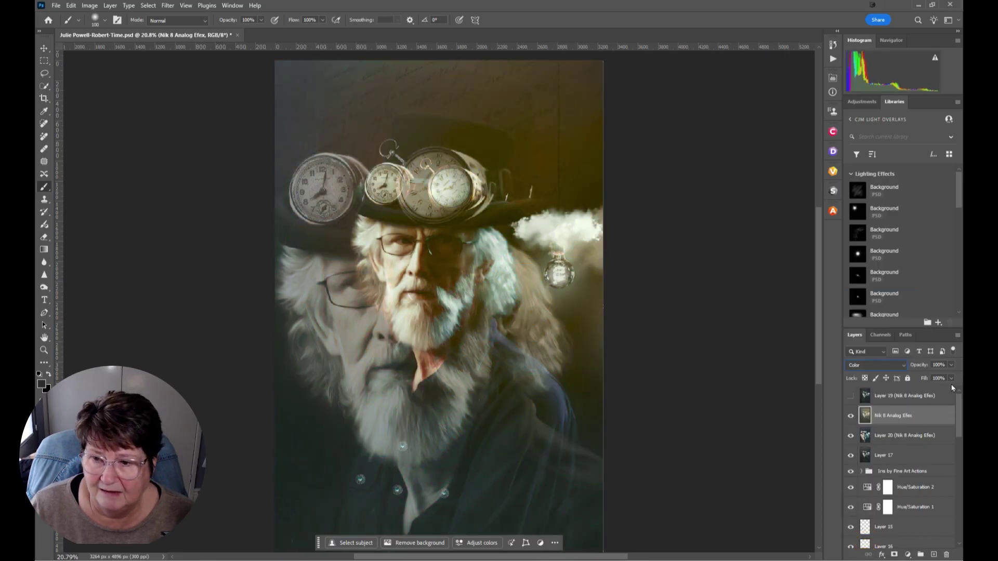
{"action": "left_click", "coordinate": [951, 365]}
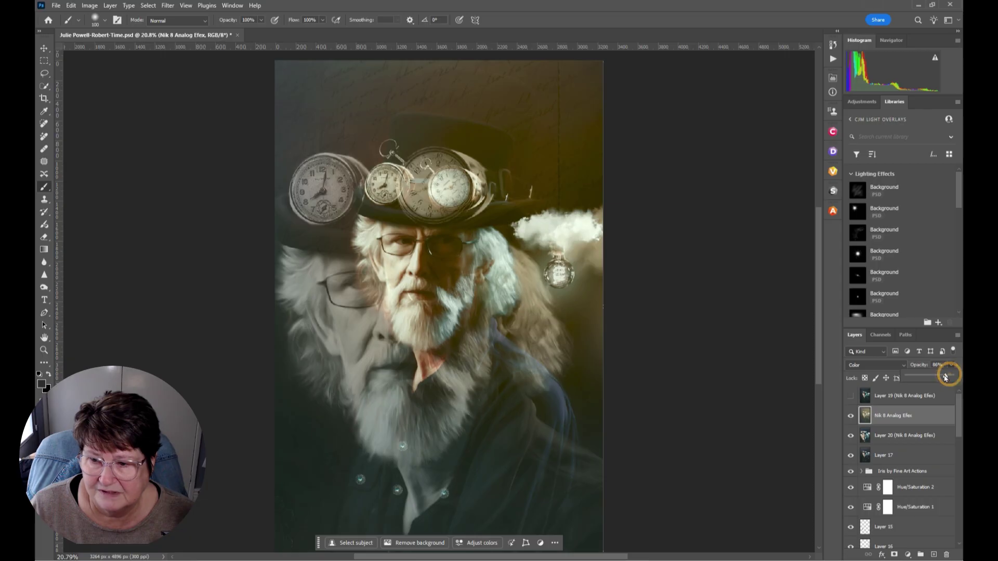
{"action": "left_click_drag", "start_coordinate": [953, 375], "coordinate": [929, 378]}
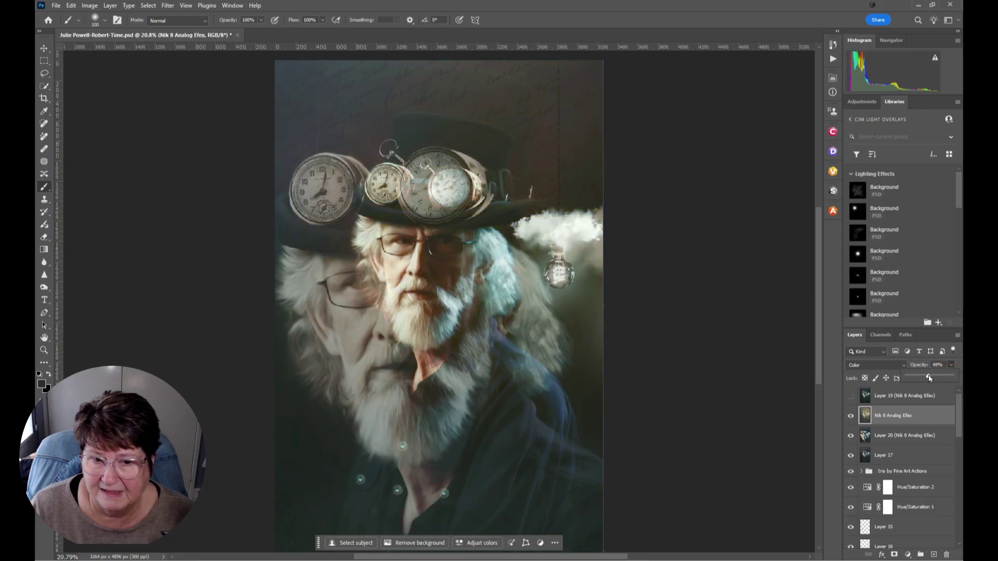
{"action": "left_click", "coordinate": [851, 416]}
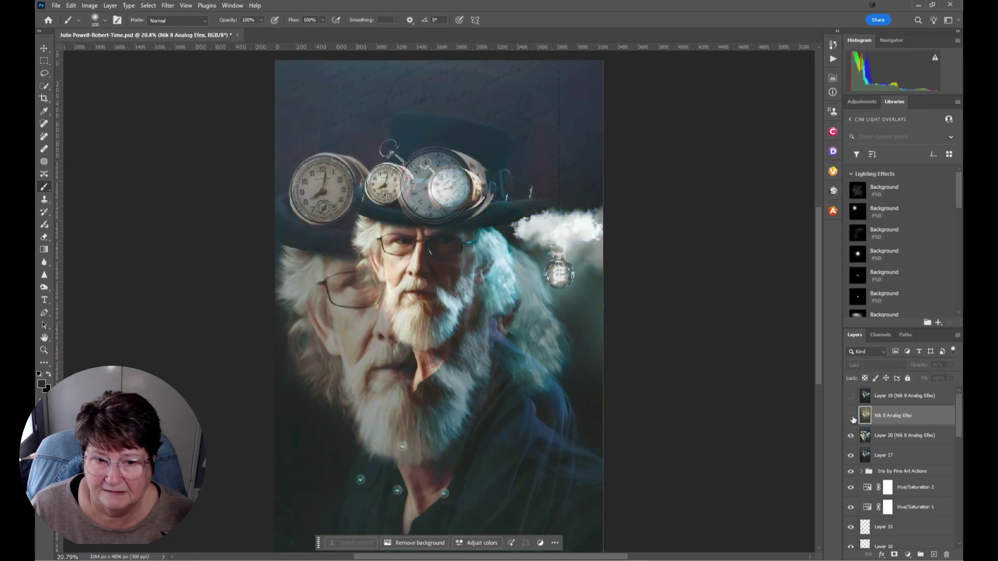
{"action": "left_click", "coordinate": [851, 415]}
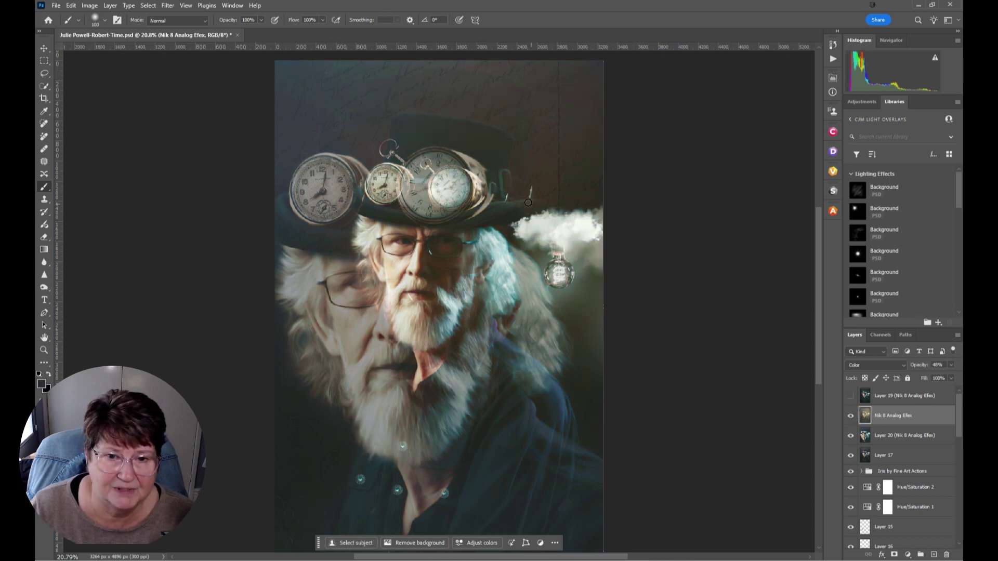
Show Layer 19 and set its opacity to 78%
{"action": "left_click", "coordinate": [851, 397]}
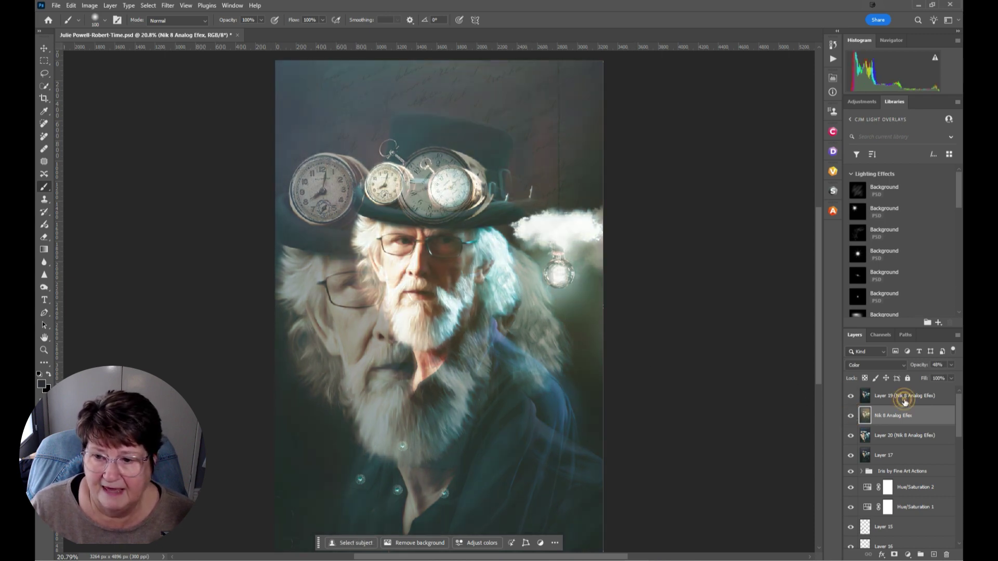
{"action": "left_click", "coordinate": [905, 396]}
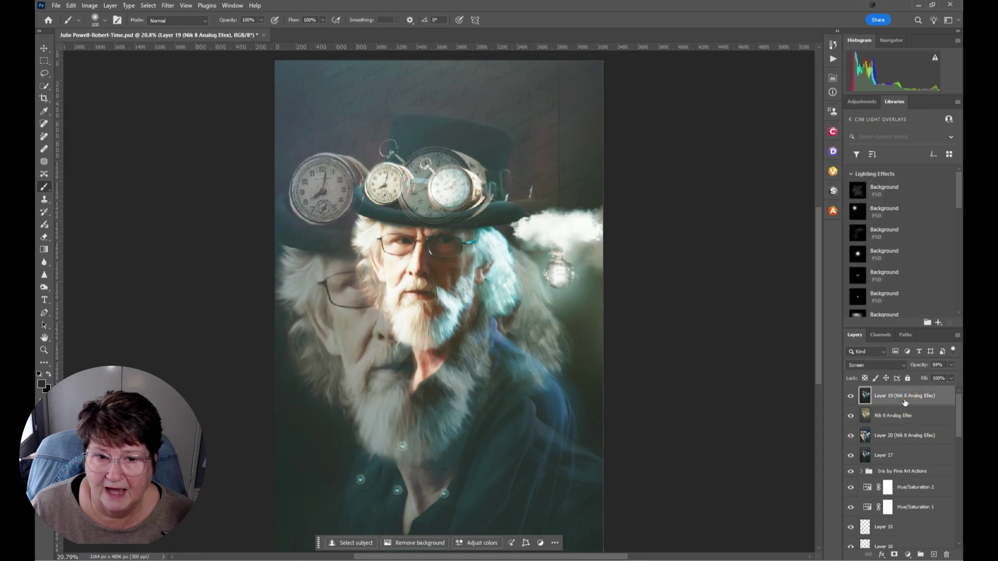
{"action": "left_click", "coordinate": [952, 366]}
{"action": "mouse_move", "coordinate": [934, 376]}
{"action": "left_mouse_down"}
{"action": "mouse_move", "coordinate": [909, 378]}
{"action": "mouse_move", "coordinate": [947, 380]}
{"action": "left_mouse_up"}
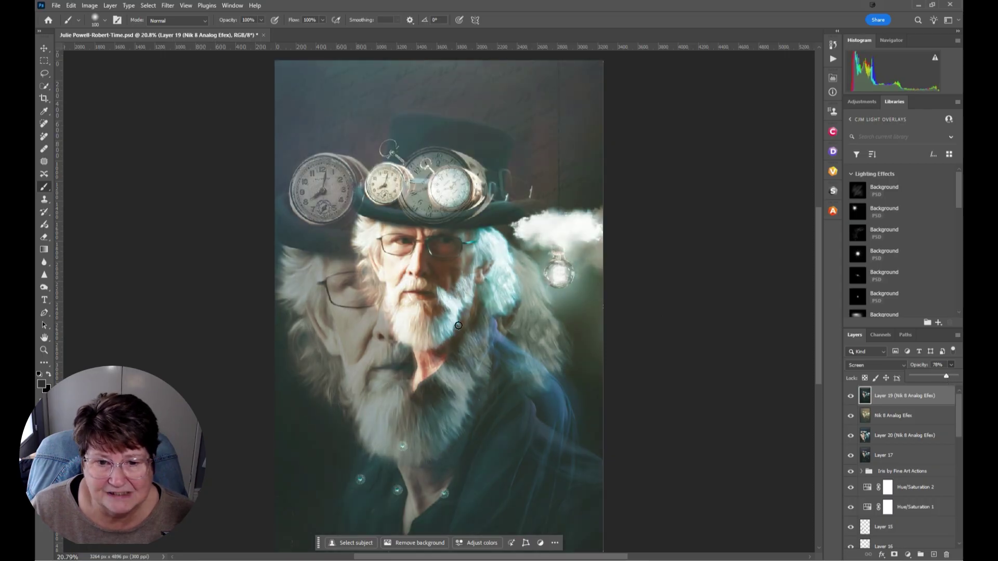
Reduce Layer 20's opacity to 48%
{"action": "left_click", "coordinate": [898, 438]}
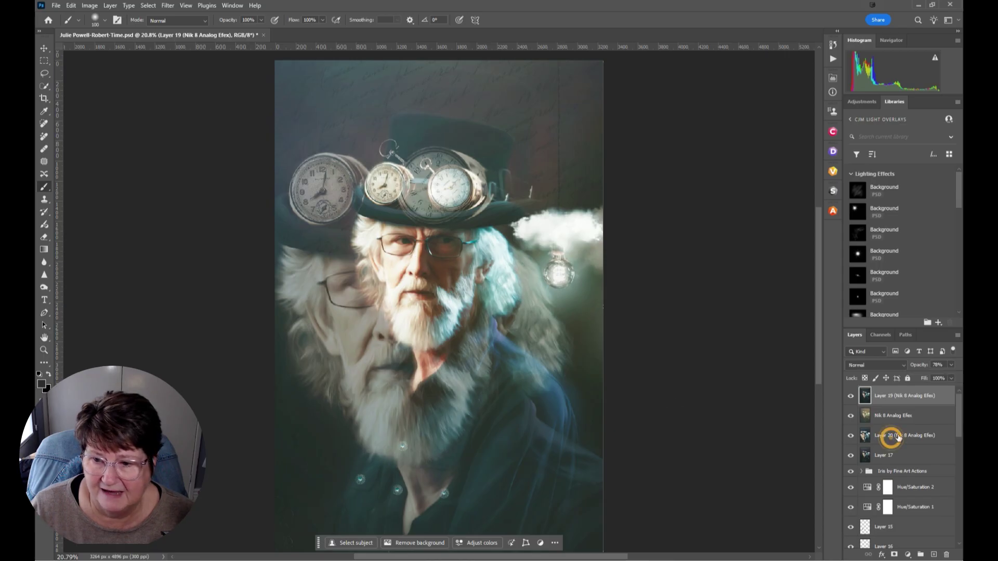
{"action": "left_click", "coordinate": [952, 367]}
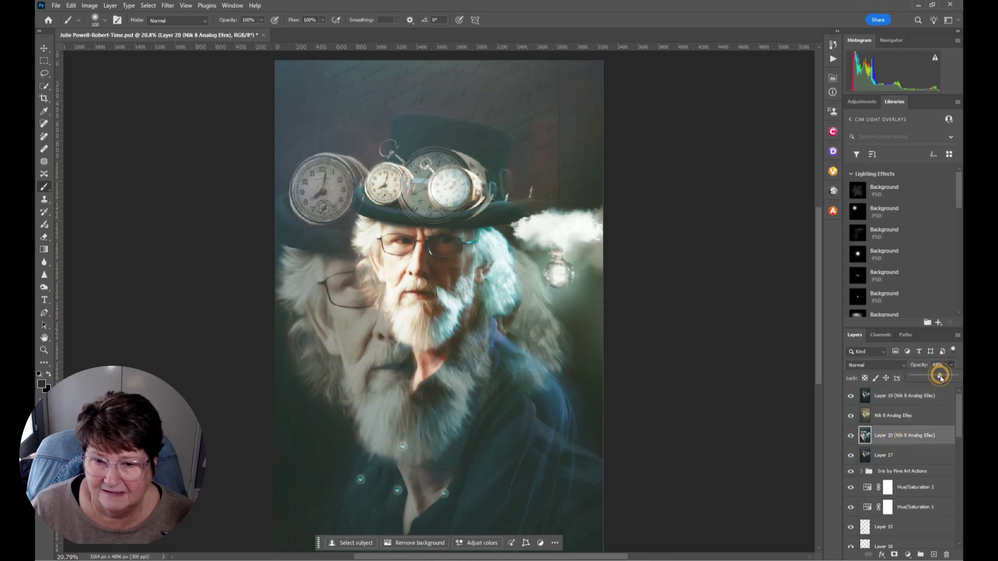
{"action": "left_click_drag", "start_coordinate": [941, 375], "coordinate": [932, 381]}
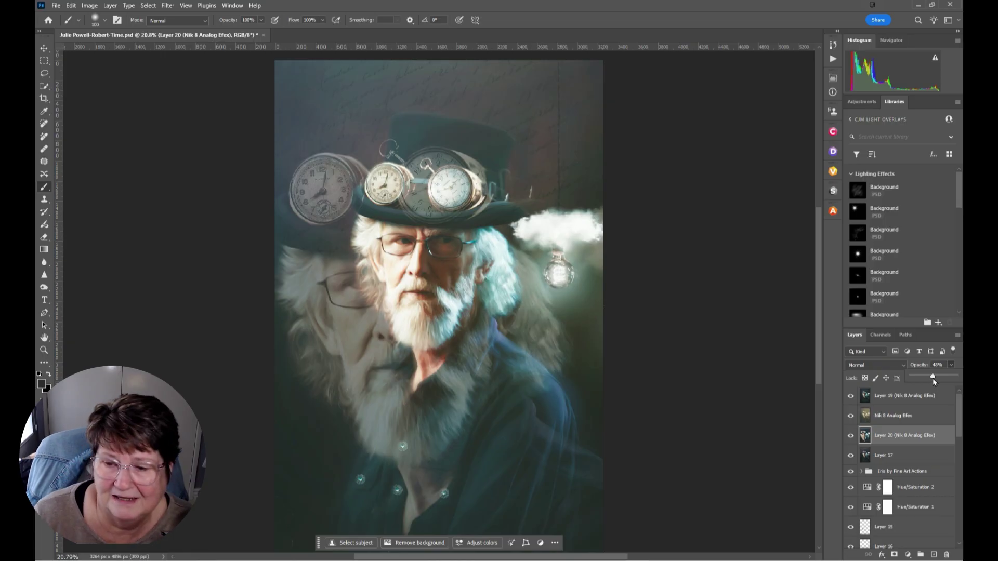
Try the Nik 8 Analog Efex layer at 100% opacity with Layers 19 and 20 hidden, undo the opacity change, and show Layer 20 again
{"action": "left_click", "coordinate": [851, 396]}
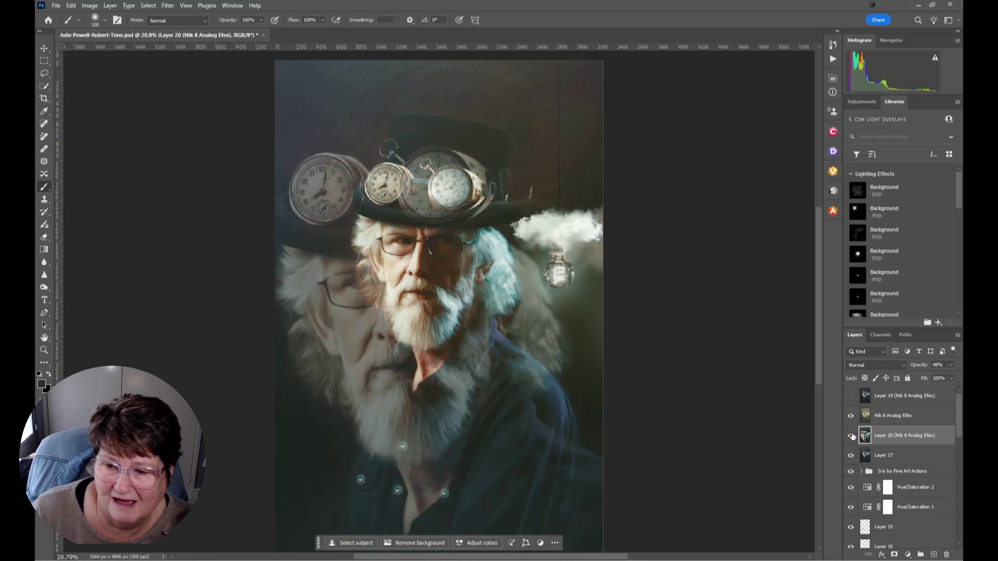
{"action": "left_click", "coordinate": [851, 436]}
{"action": "left_click", "coordinate": [901, 416]}
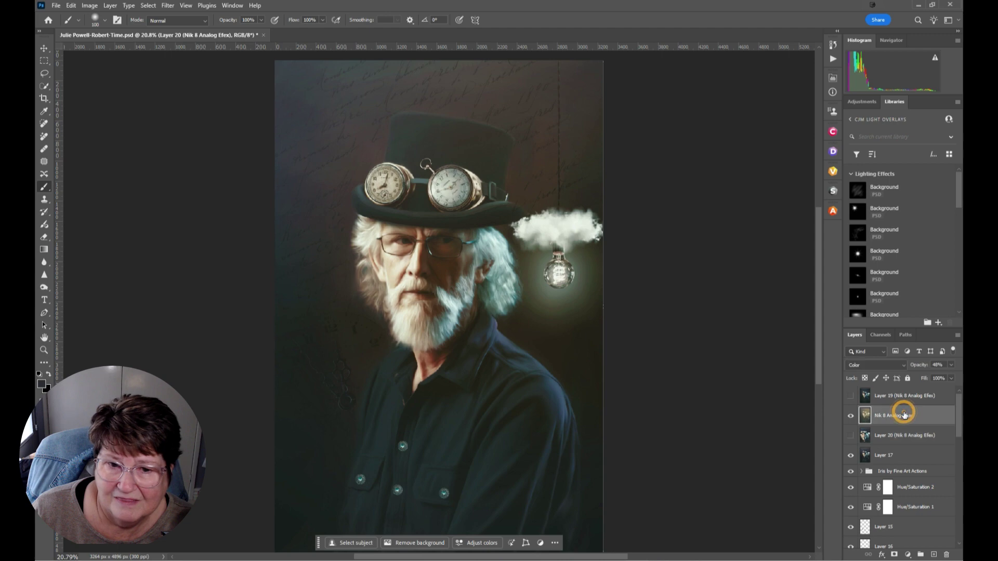
{"action": "left_click", "coordinate": [951, 365]}
{"action": "left_click_drag", "start_coordinate": [933, 377], "coordinate": [956, 377]}
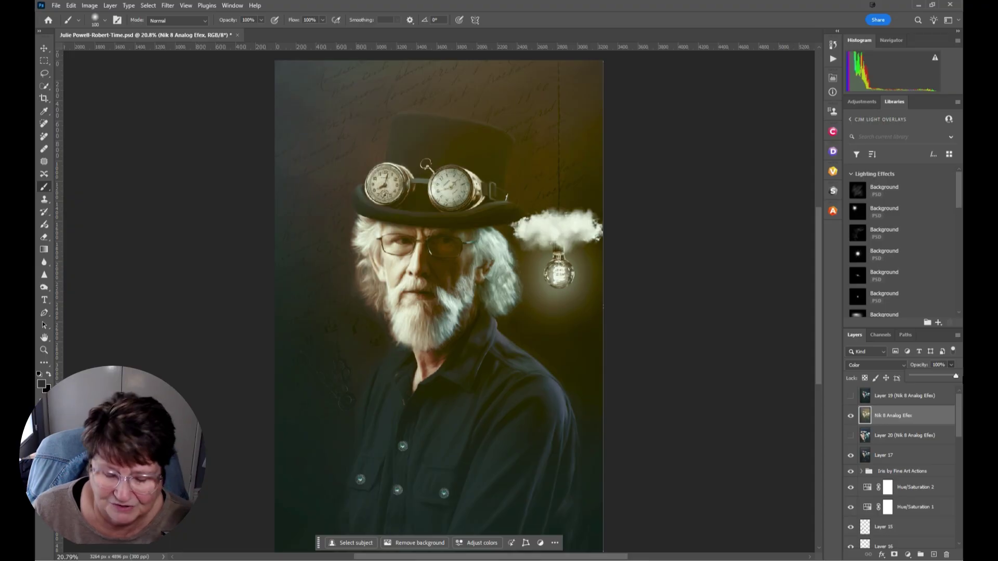
{"action": "key", "text": "ctrl+z"}
{"action": "left_click", "coordinate": [851, 436]}
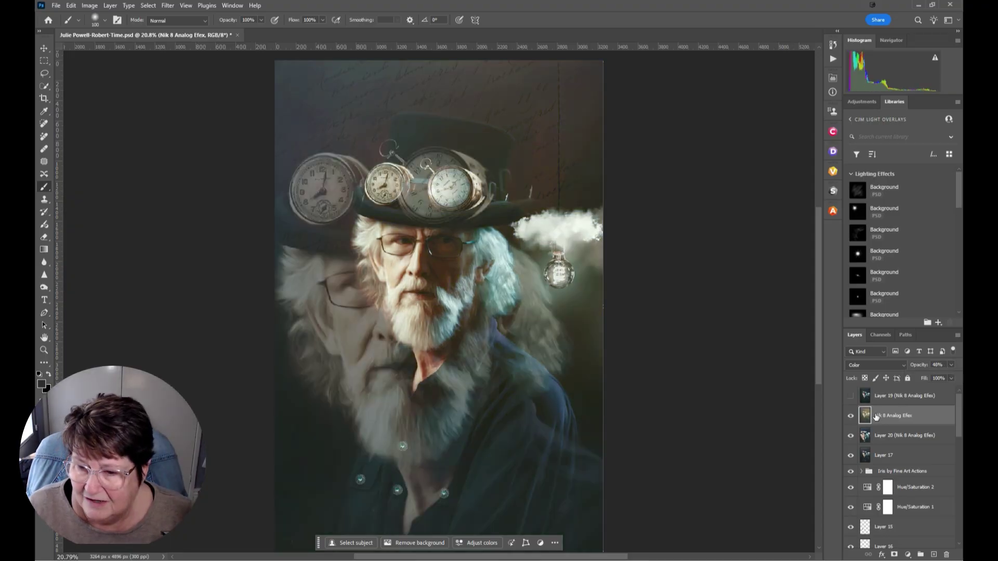
Hide the Nik 8 Analog Efex layer, try Layer 20 at 100% opacity, and set it to 39%
{"action": "left_click", "coordinate": [851, 415]}
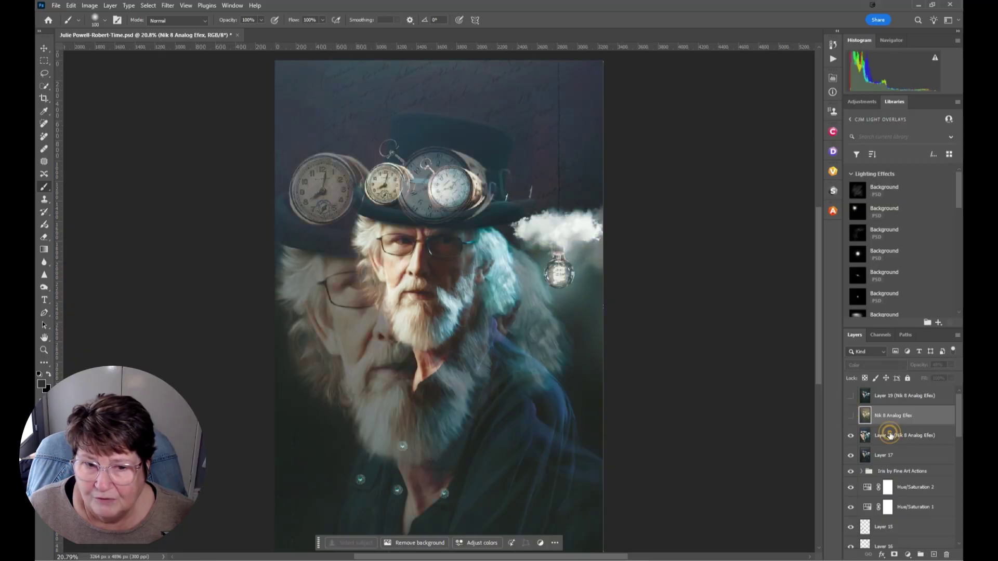
{"action": "left_click", "coordinate": [887, 435]}
{"action": "left_click", "coordinate": [953, 365]}
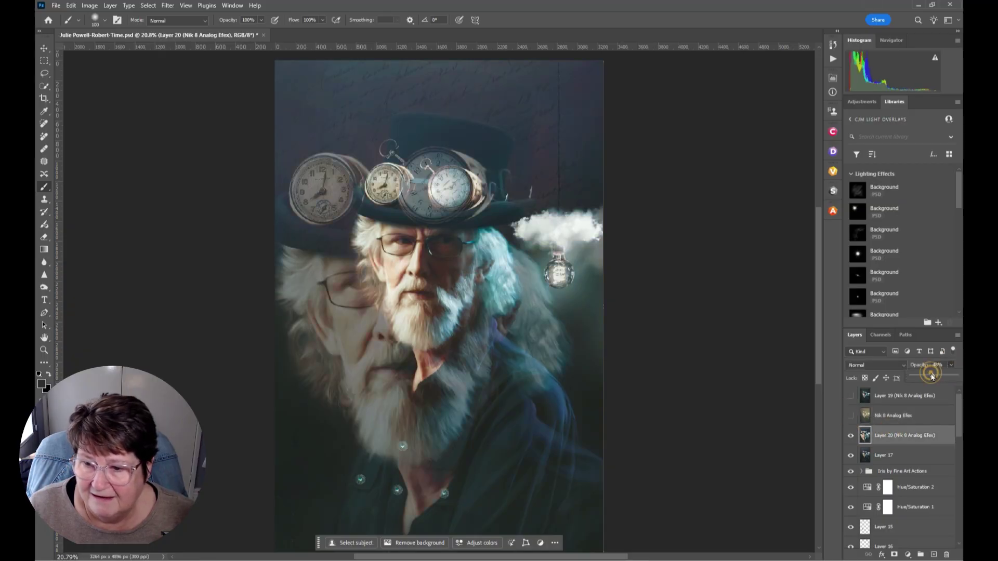
{"action": "left_click_drag", "start_coordinate": [932, 375], "coordinate": [960, 377]}
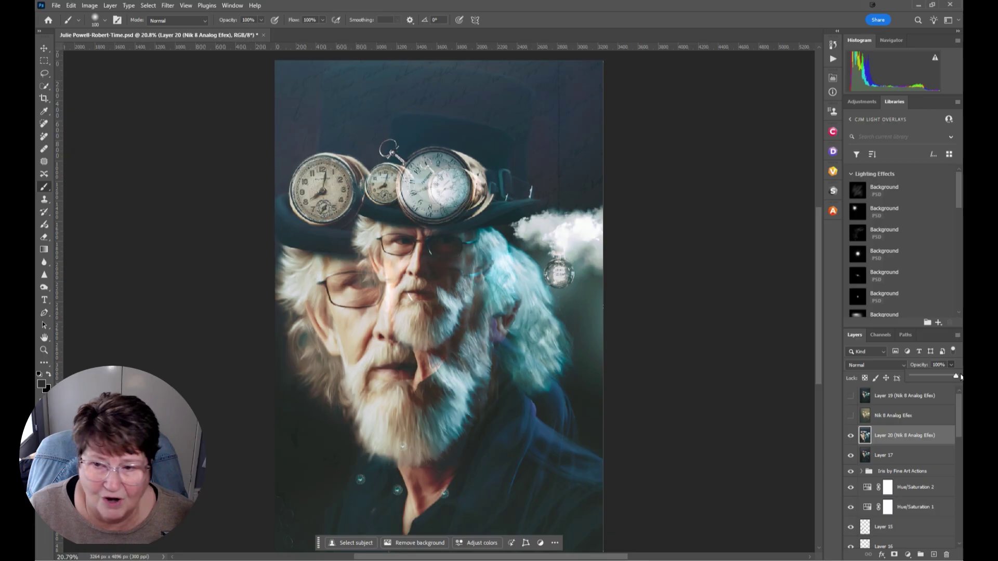
{"action": "left_click_drag", "start_coordinate": [961, 377], "coordinate": [929, 377]}
Hide Layer 20, show Layer 19, and set Layer 19 to Normal blend mode at 100% opacity
{"action": "left_click", "coordinate": [851, 438]}
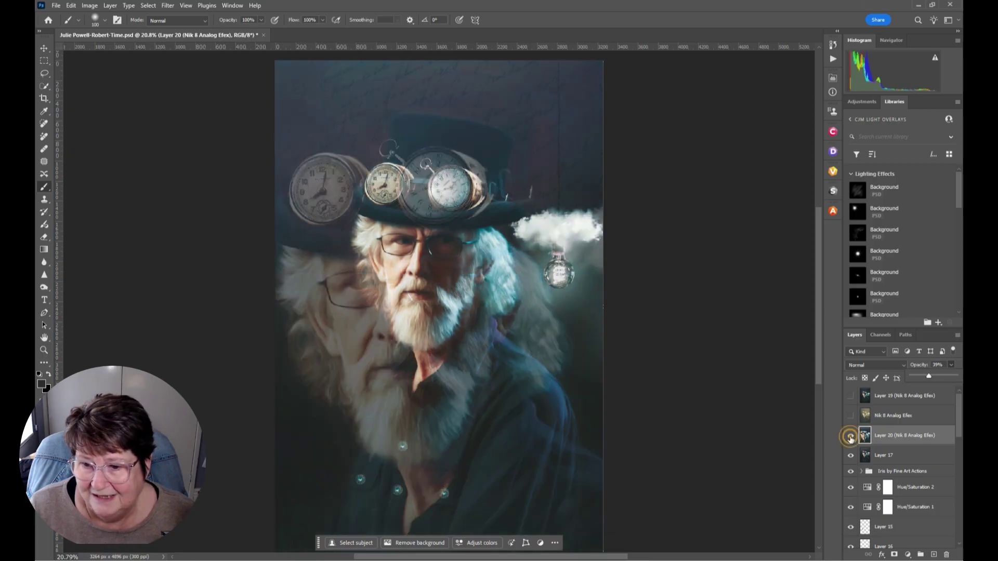
{"action": "left_click", "coordinate": [851, 395]}
{"action": "left_click", "coordinate": [887, 396]}
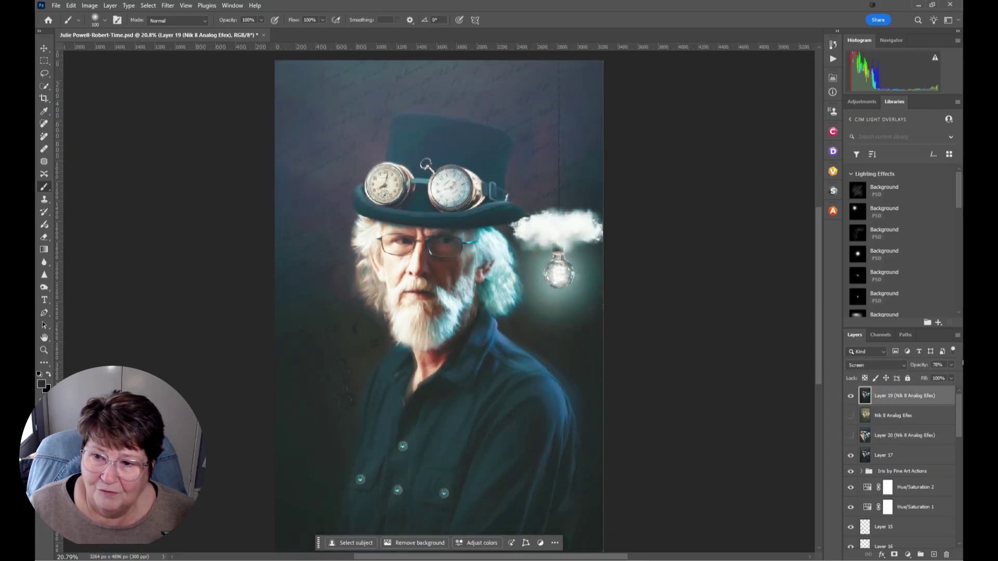
{"action": "left_click", "coordinate": [876, 365]}
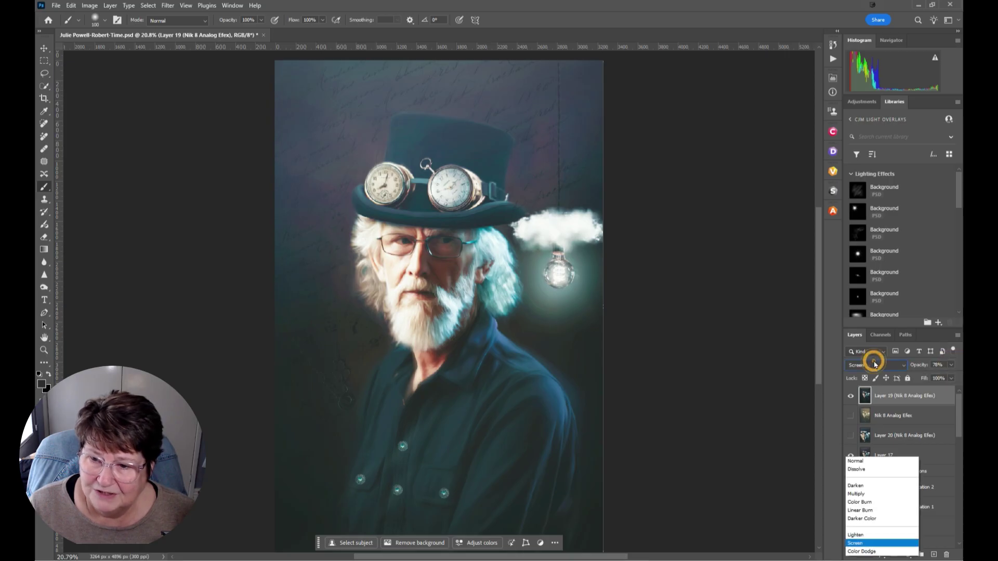
{"action": "left_click", "coordinate": [860, 299]}
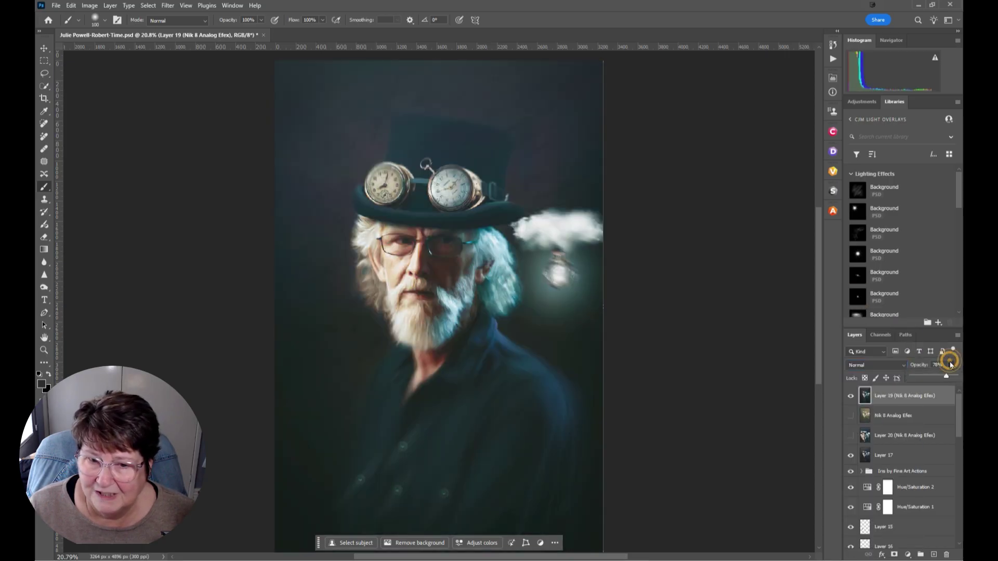
{"action": "left_click_drag", "start_coordinate": [946, 375], "coordinate": [959, 376]}
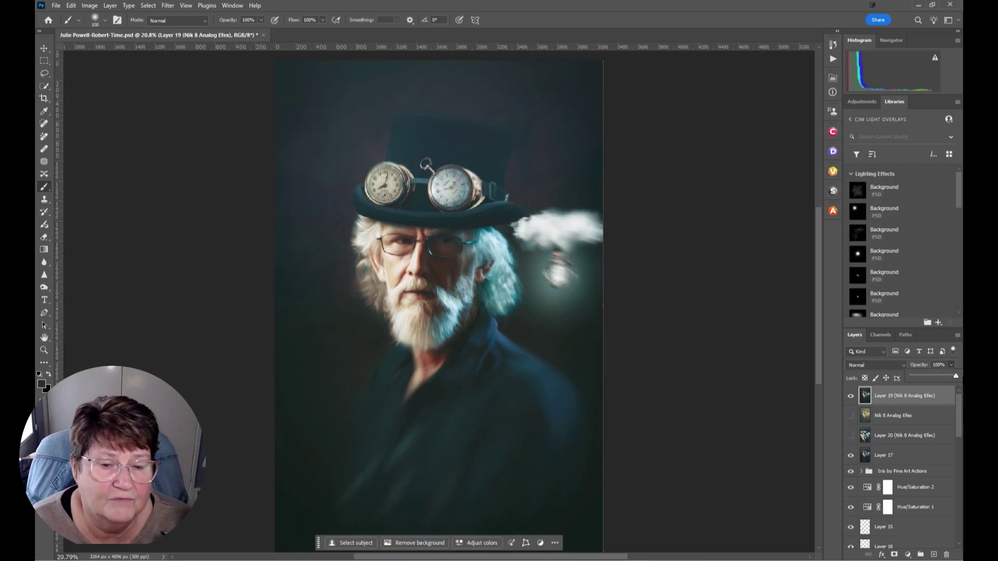
Inspect the Layer 19 look up close, hide that layer, and select Layer 17
{"action": "key", "text": "ctrl+minus"}
{"action": "key", "text": "ctrl+minus"}
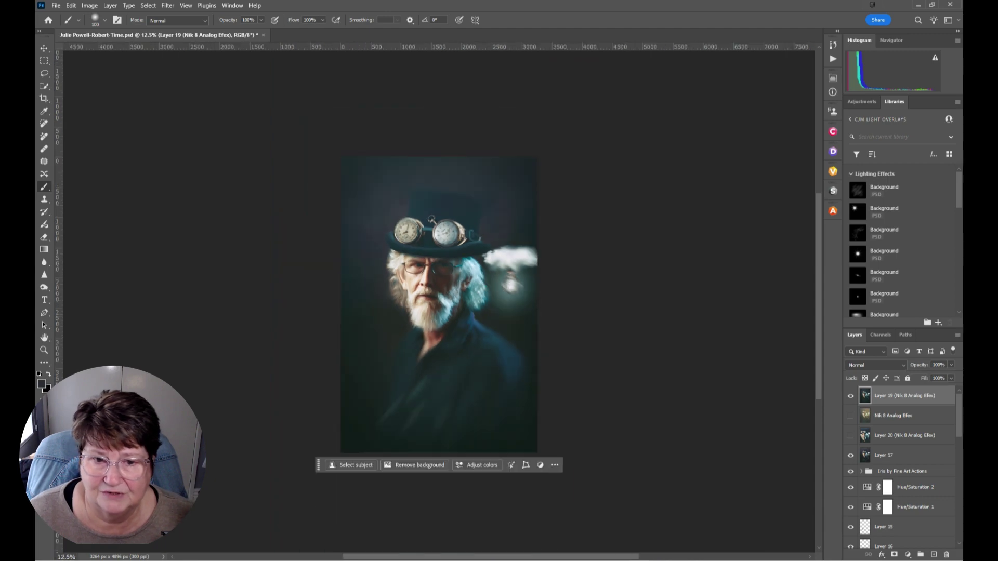
{"action": "key", "text": "ctrl+plus"}
{"action": "key", "text": "ctrl+plus"}
{"action": "key", "text": "ctrl+plus"}
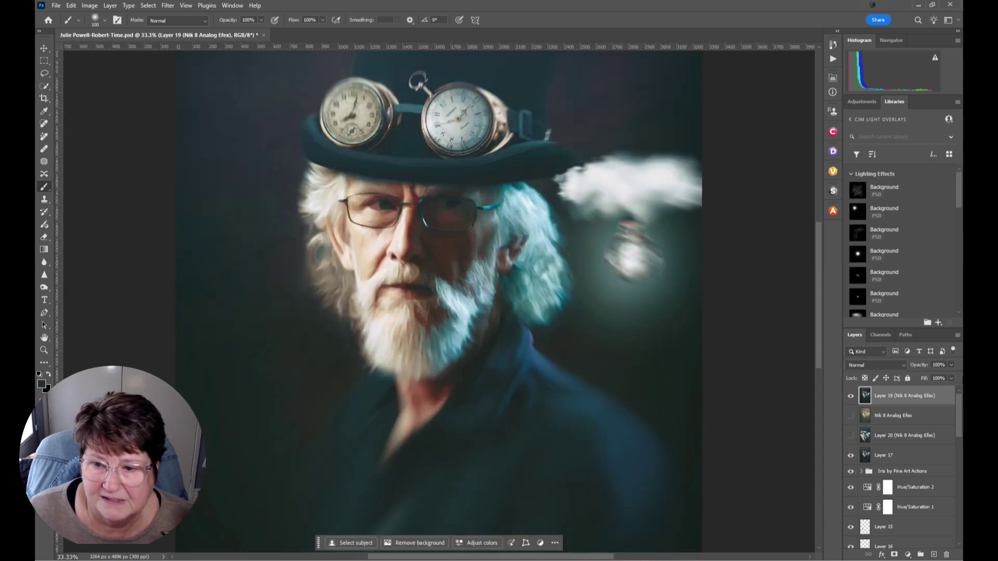
{"action": "left_click", "coordinate": [850, 396]}
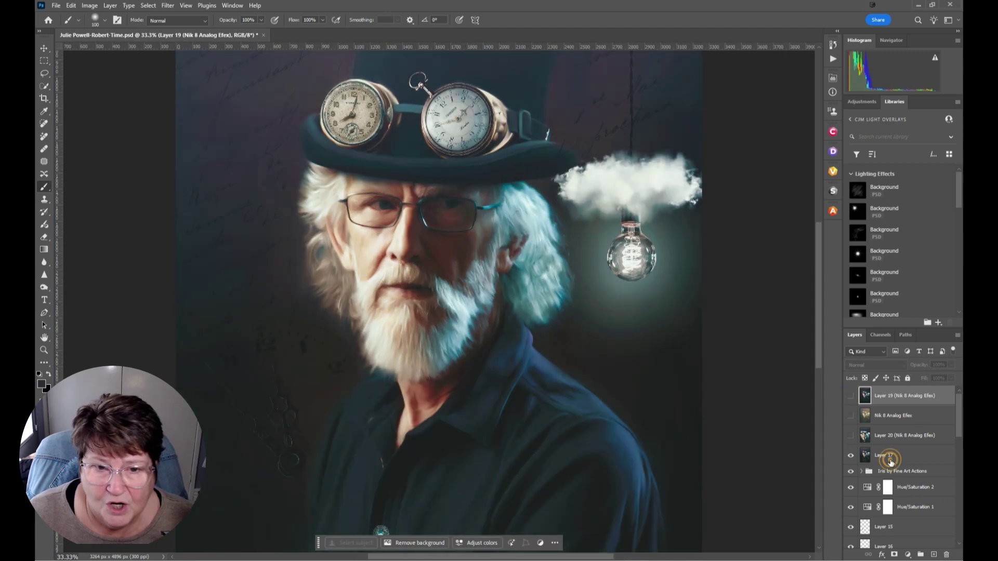
{"action": "left_click", "coordinate": [889, 457]}
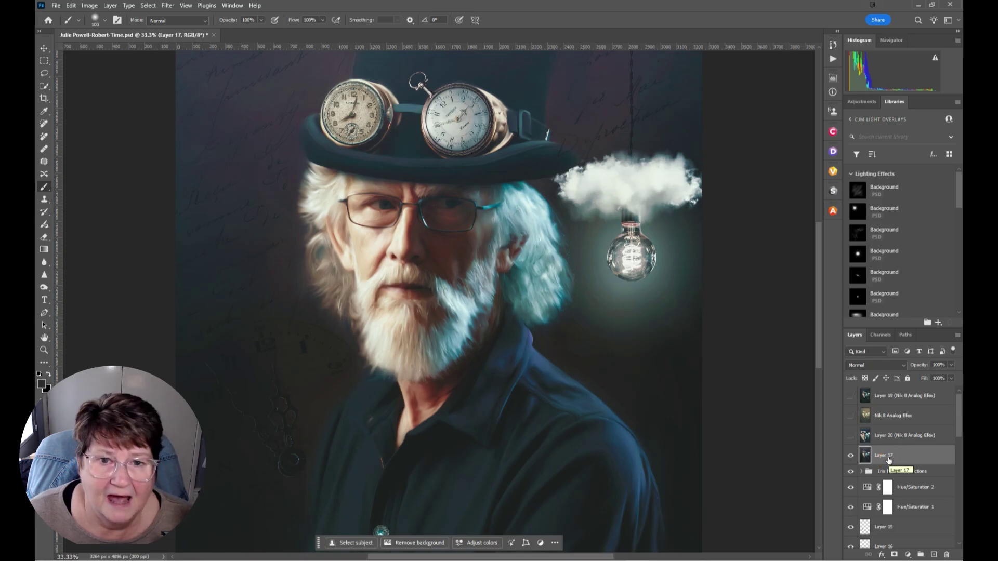